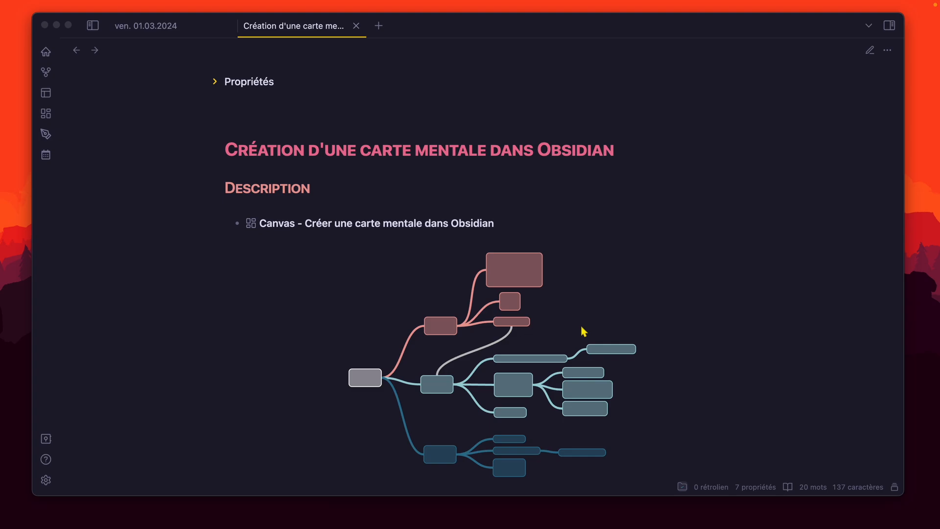
# Open the options of the Canvas core module (Modules principaux) to review its default settings.
pyautogui.scroll(1, 583, 331)
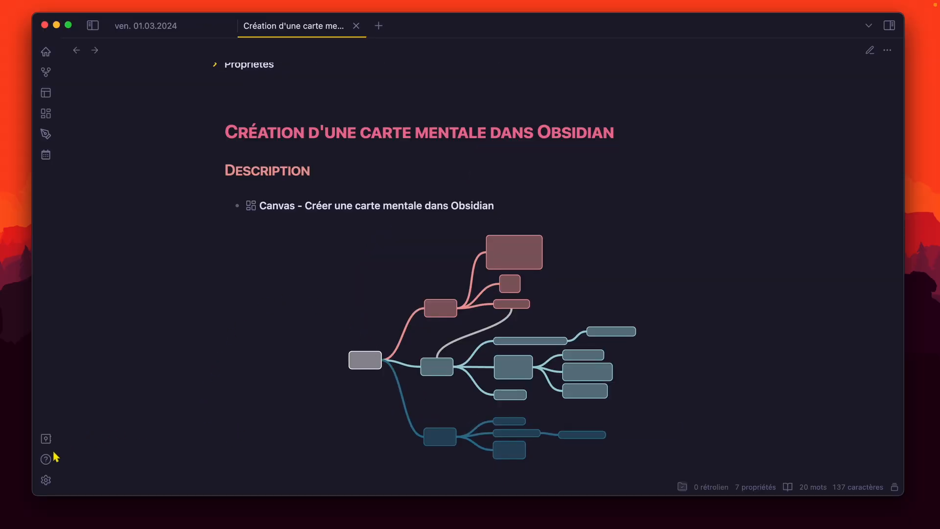
pyautogui.click(46, 479)
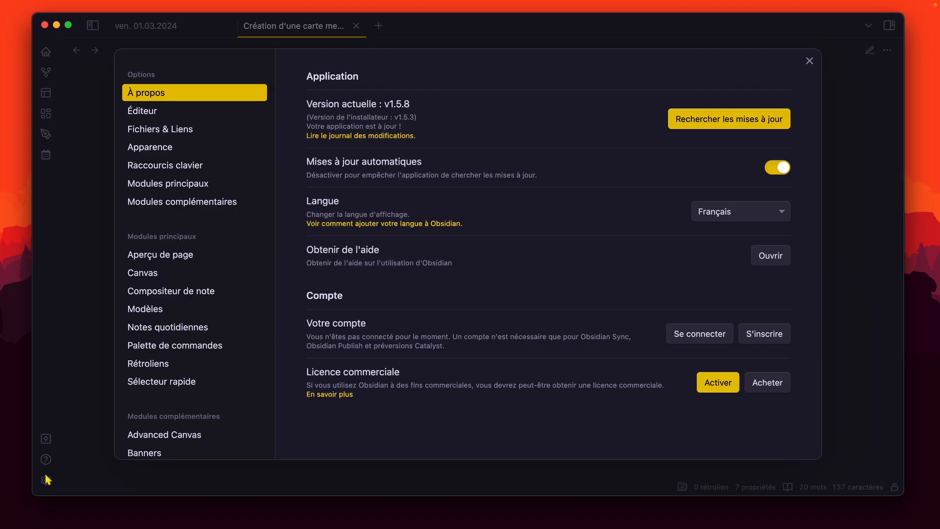
pyautogui.click(181, 189)
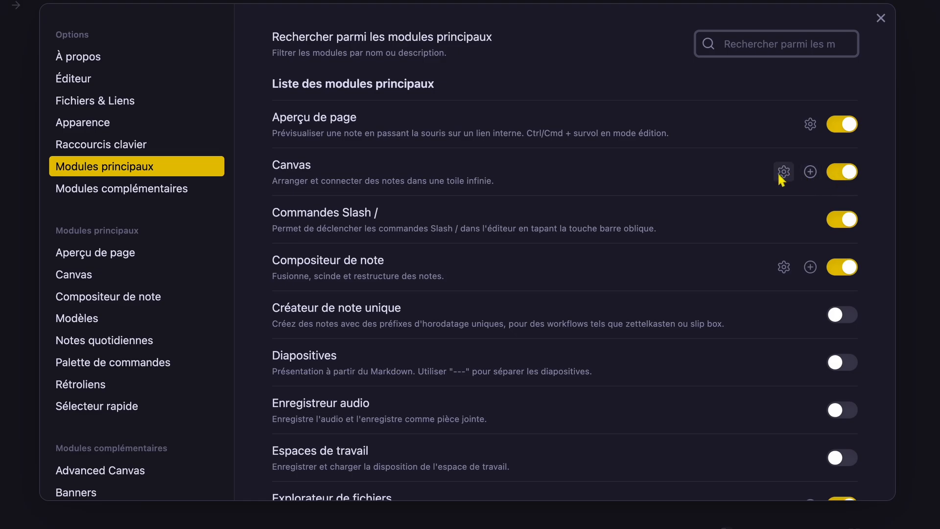
pyautogui.click(781, 173)
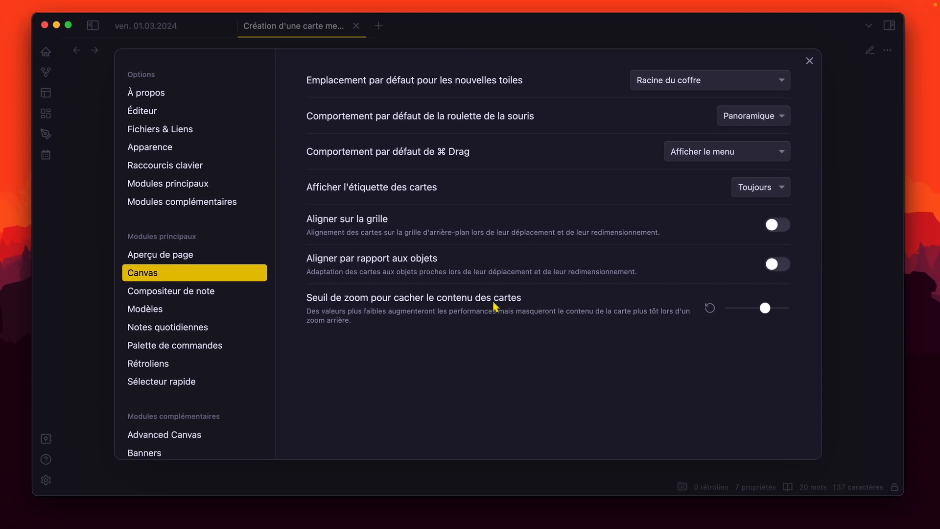
# Close the settings and open the canvas "Canvas - Créer une carte mentale dans Obsidian" from the note.
pyautogui.click(85, 276)
pyautogui.click(527, 325)
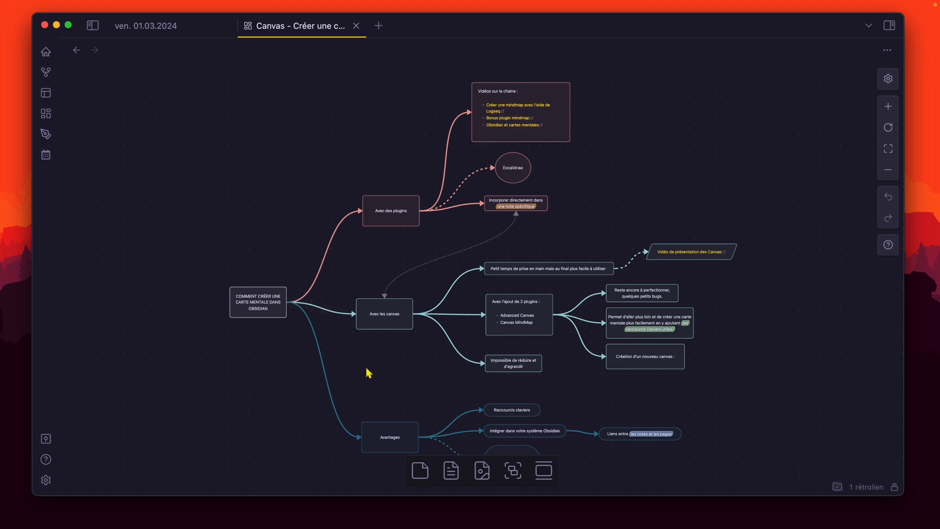
# Add three empty cards in the free area below the "Avantages" branch, one as parent and two stacked beside it.
pyautogui.moveTo(360, 378); pyautogui.dragTo(413, 167)
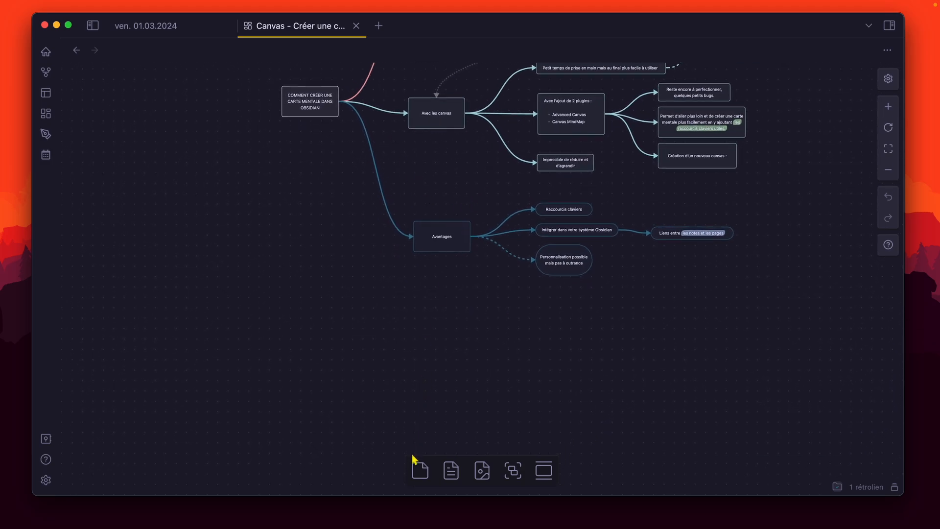
pyautogui.moveTo(419, 469); pyautogui.dragTo(362, 370)
pyautogui.moveTo(455, 420); pyautogui.dragTo(506, 346)
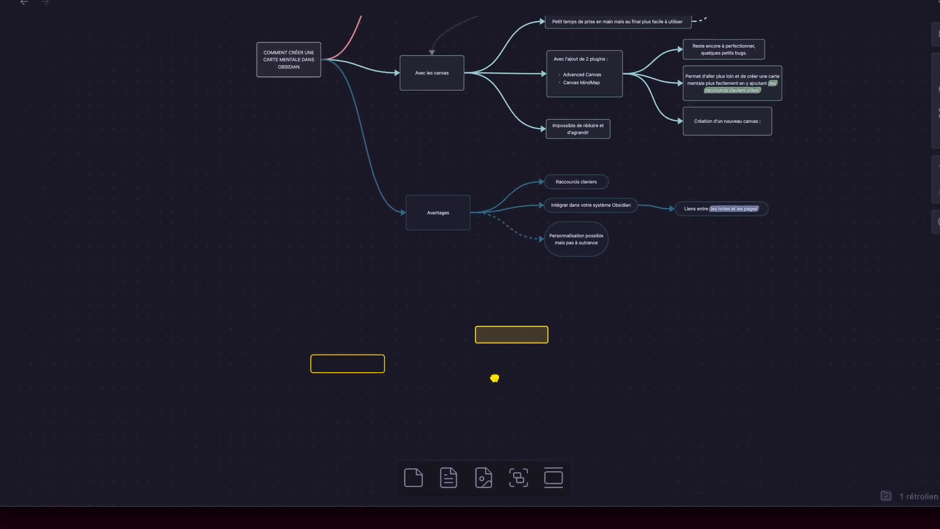
pyautogui.moveTo(424, 469); pyautogui.dragTo(527, 381)
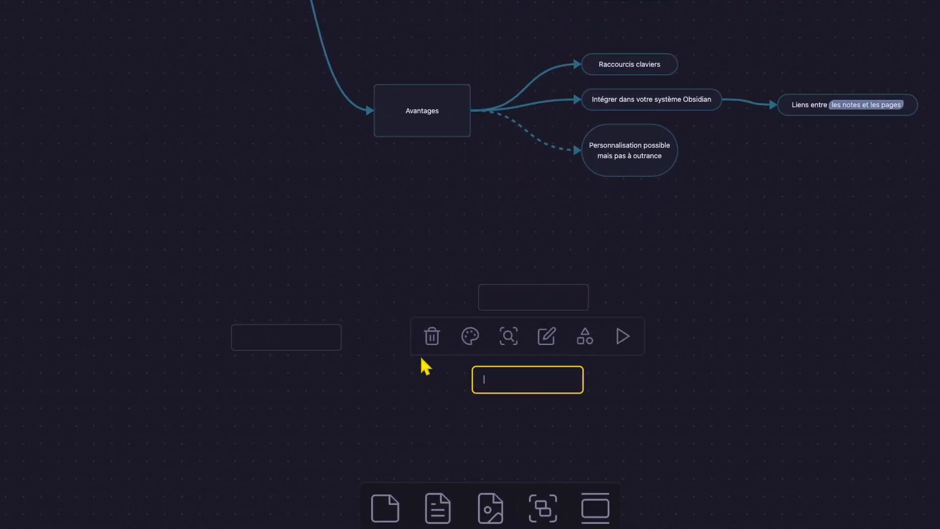
# Connect the empty parent card to each of the two empty cards beside it with arrows.
pyautogui.moveTo(348, 344)
pyautogui.moveTo(341, 338); pyautogui.dragTo(501, 294)
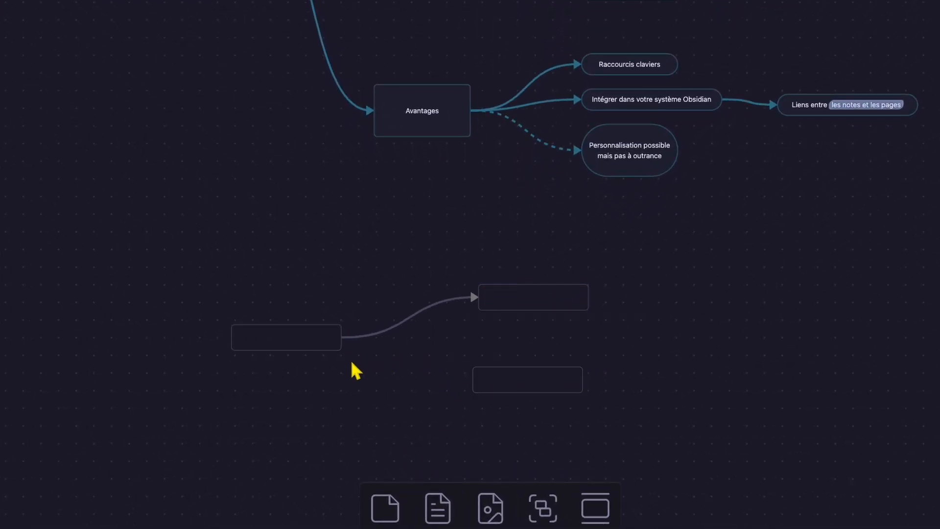
pyautogui.moveTo(348, 340); pyautogui.dragTo(501, 391)
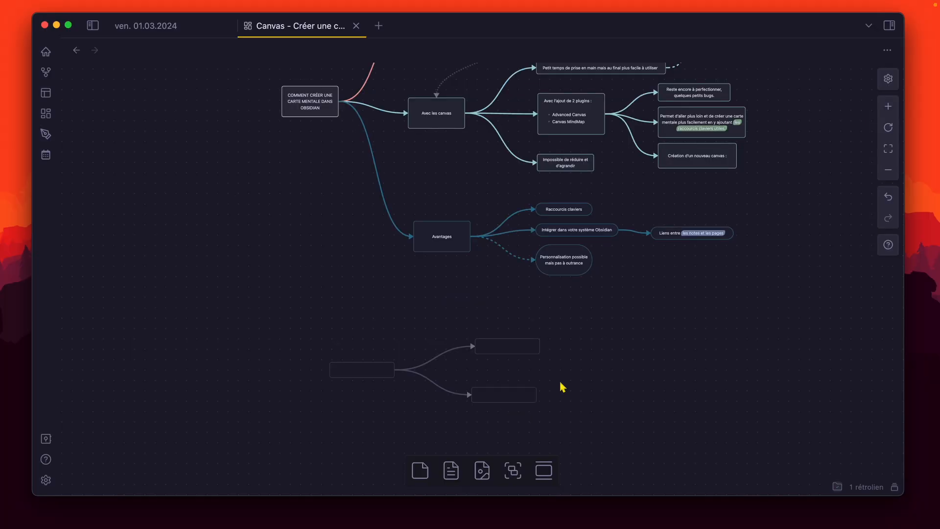
# Delete the three empty cards below the "Avantages" branch together with their arrows.
pyautogui.moveTo(632, 448); pyautogui.dragTo(273, 323)
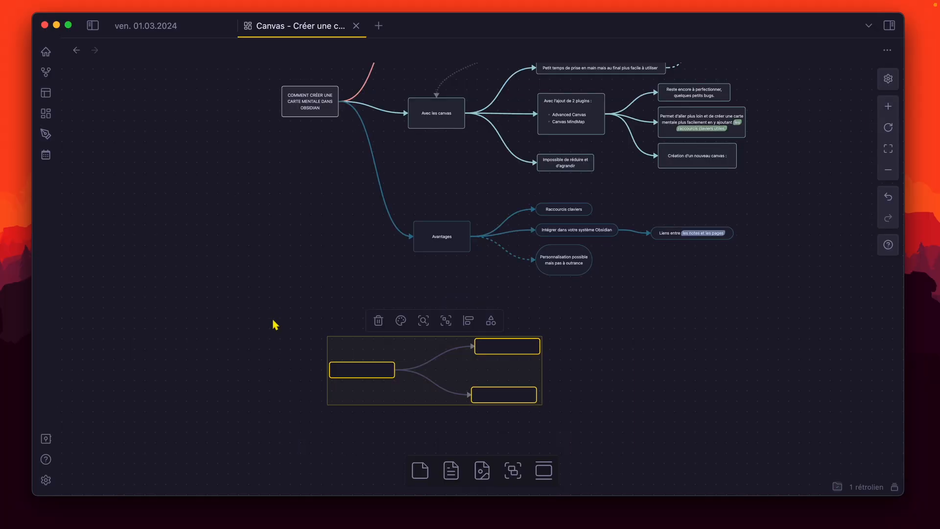
pyautogui.press('Delete')
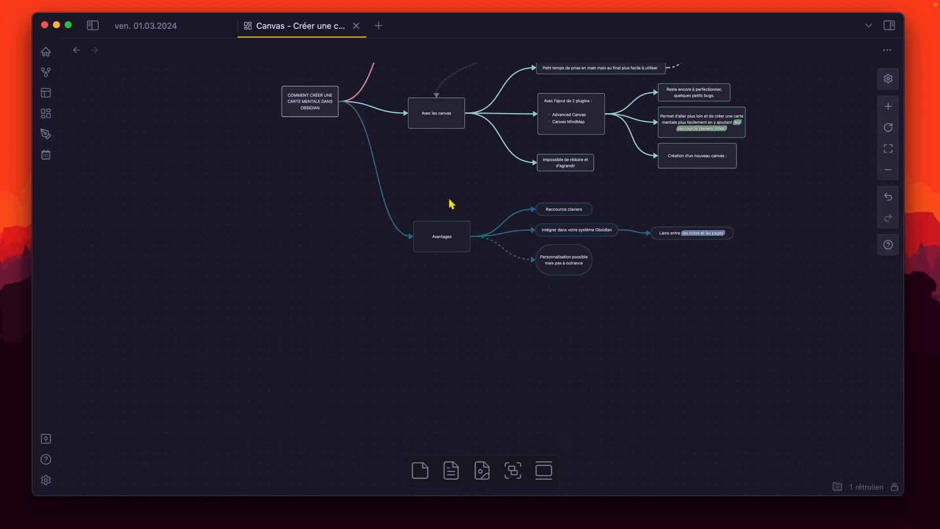
# Zoom to the central topic card and navigate card by card through "Avec des plugins" and "Vidéos sur la chaine" to "Excalidraw".
pyautogui.moveTo(449, 186); pyautogui.dragTo(420, 358)
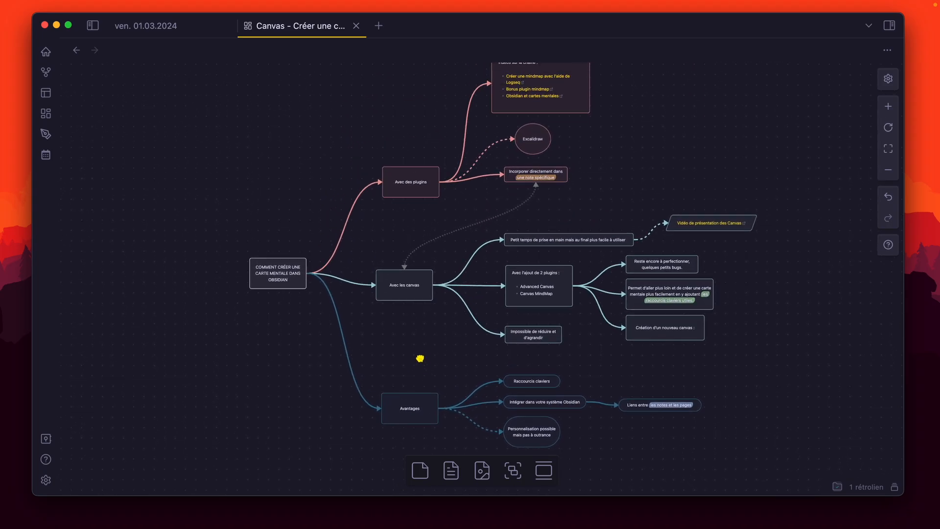
pyautogui.click(389, 191)
pyautogui.click(276, 274)
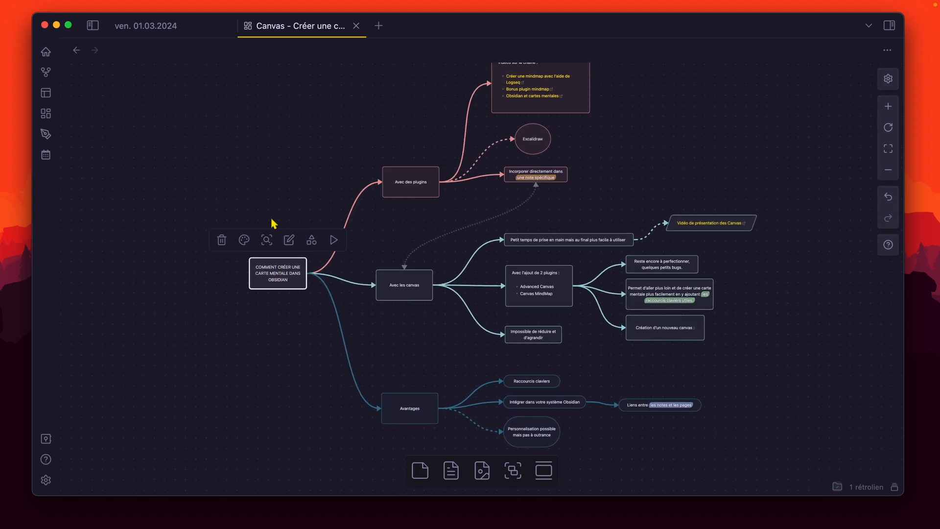
pyautogui.click(267, 240)
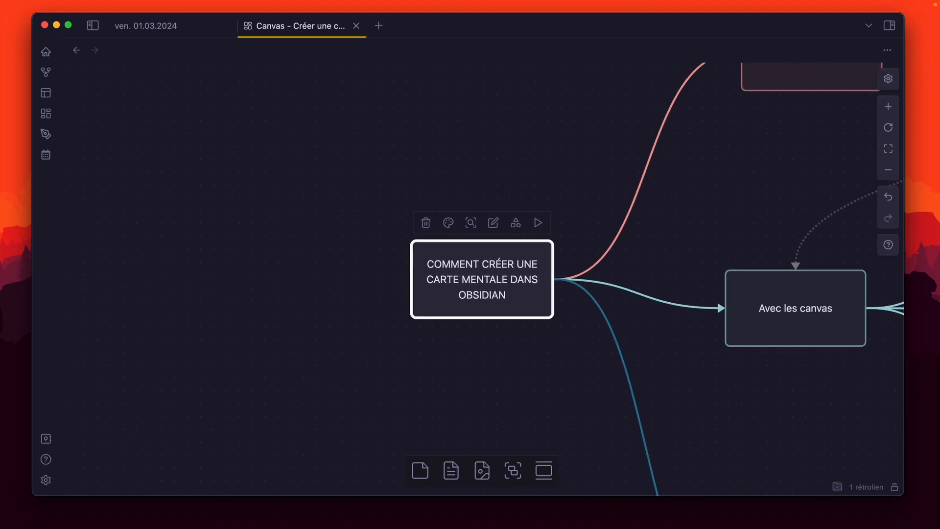
pyautogui.hotkey('alt', 'Up')
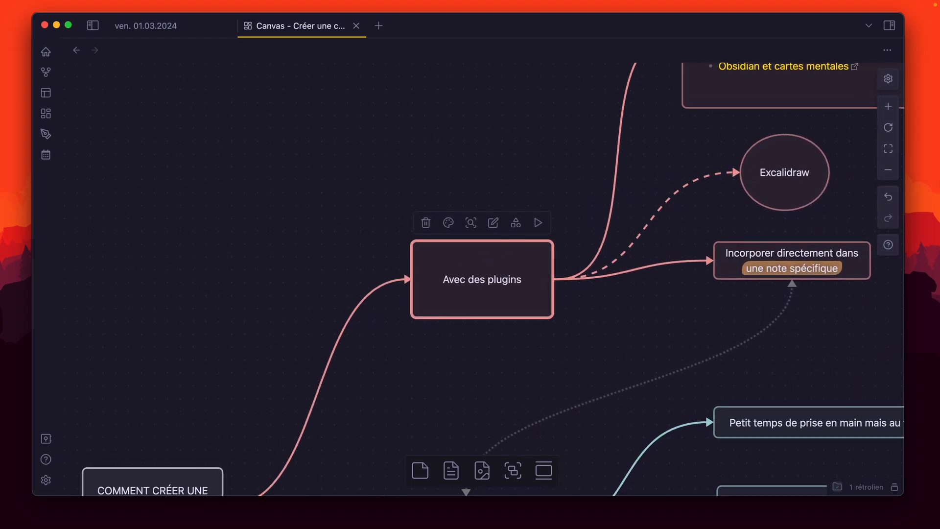
pyautogui.hotkey('alt', 'Up')
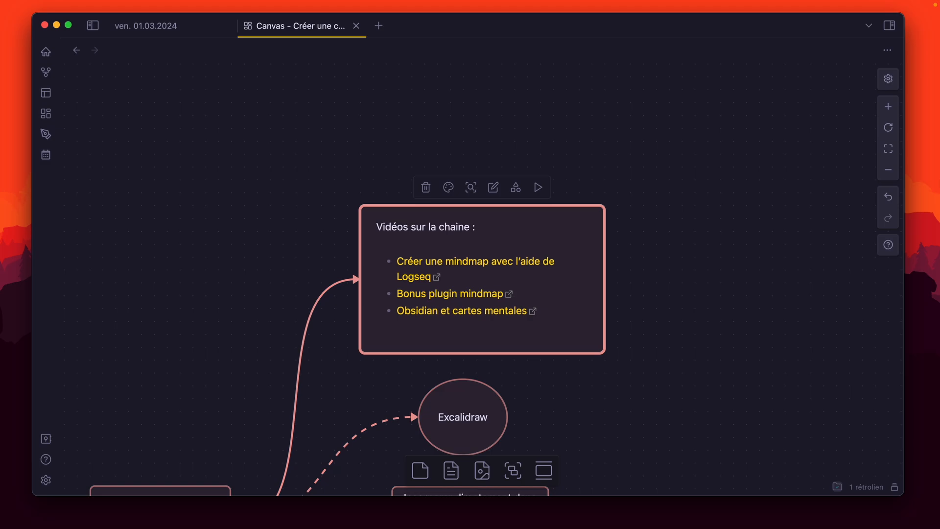
pyautogui.hotkey('alt', 'Down')
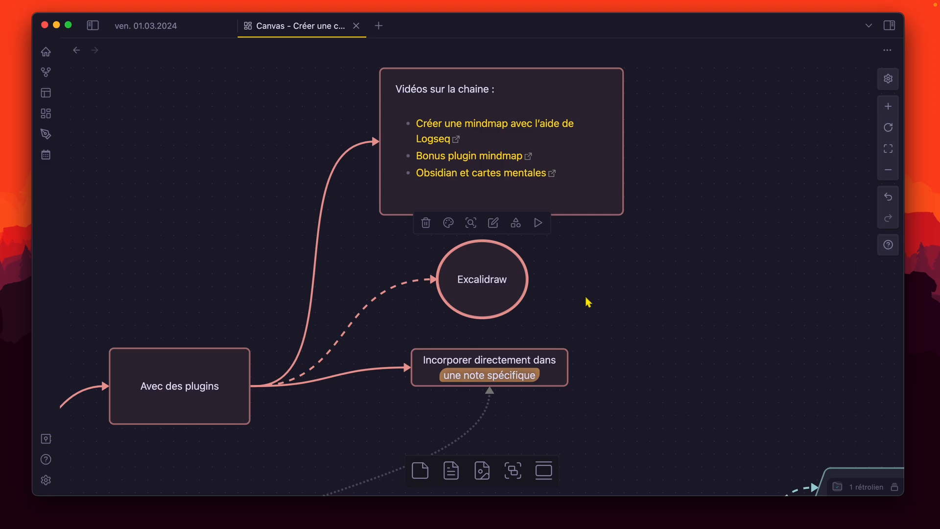
# Examine the note-embedding card and the "Avec les canvas" branch, including its presentation video and two-plugin subtopics.
pyautogui.scroll(-1, 585, 298)
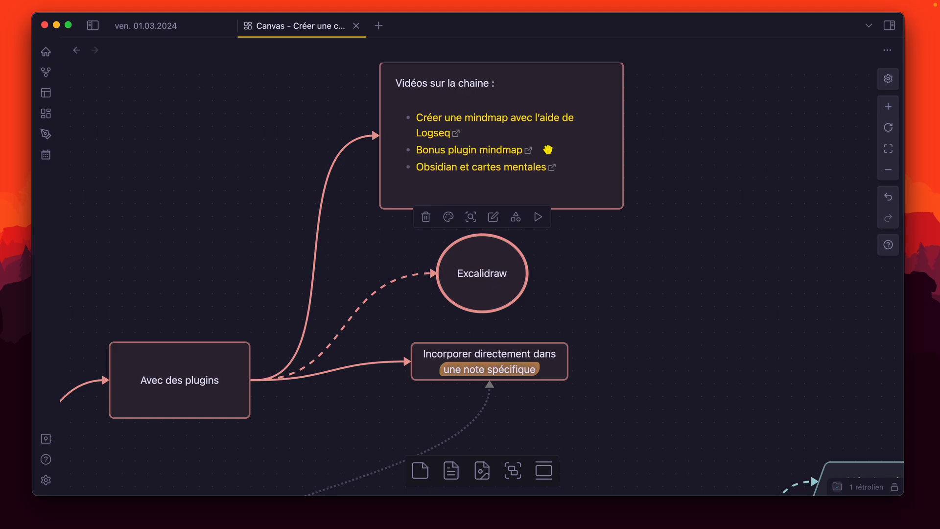
pyautogui.scroll(-3, 548, 149)
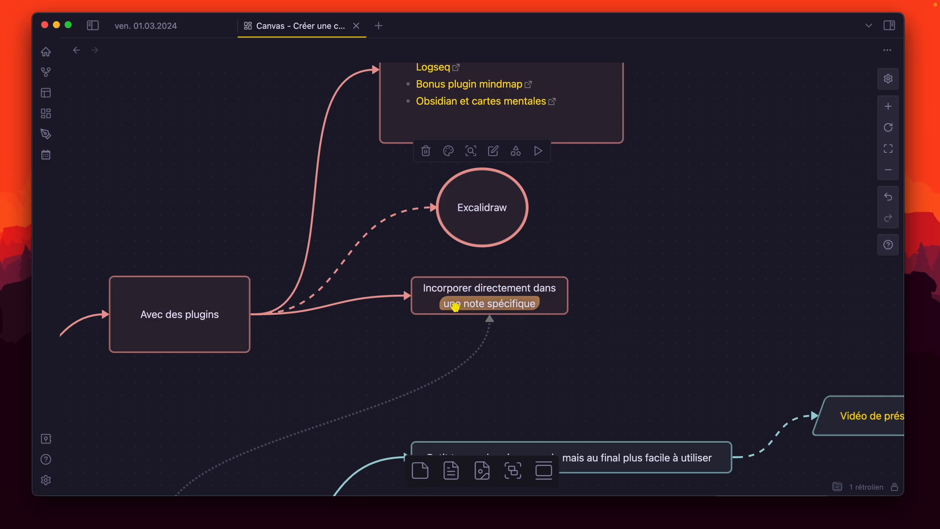
pyautogui.scroll(-6, 458, 308)
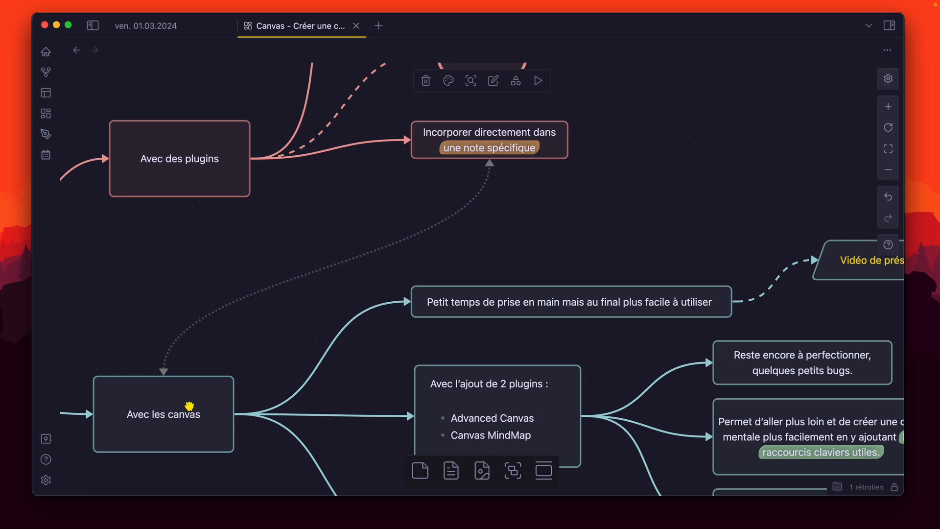
pyautogui.scroll(-2, 189, 406)
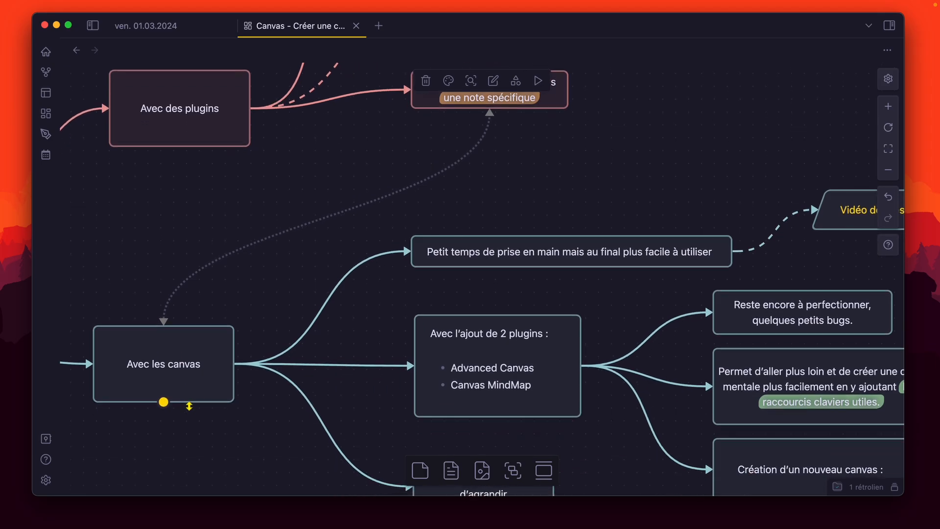
pyautogui.scroll(-1, 235, 353)
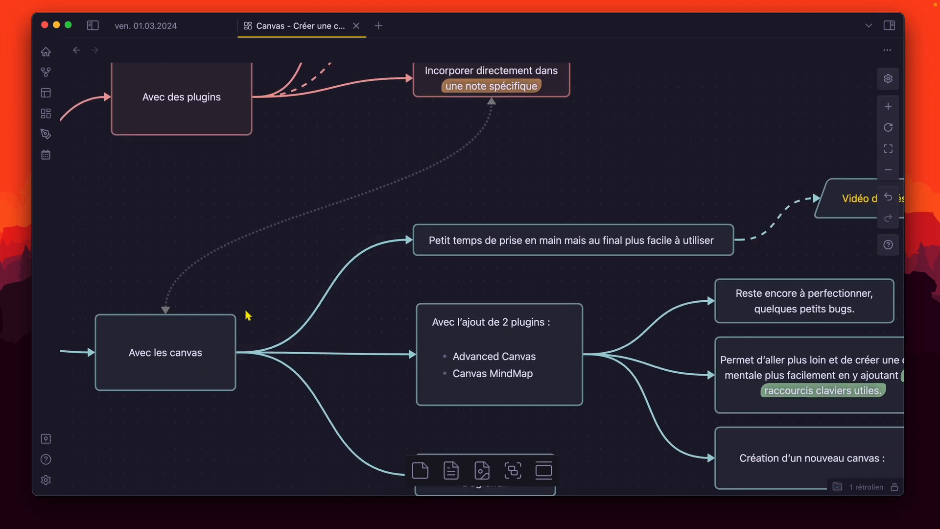
pyautogui.moveTo(548, 279); pyautogui.dragTo(381, 291)
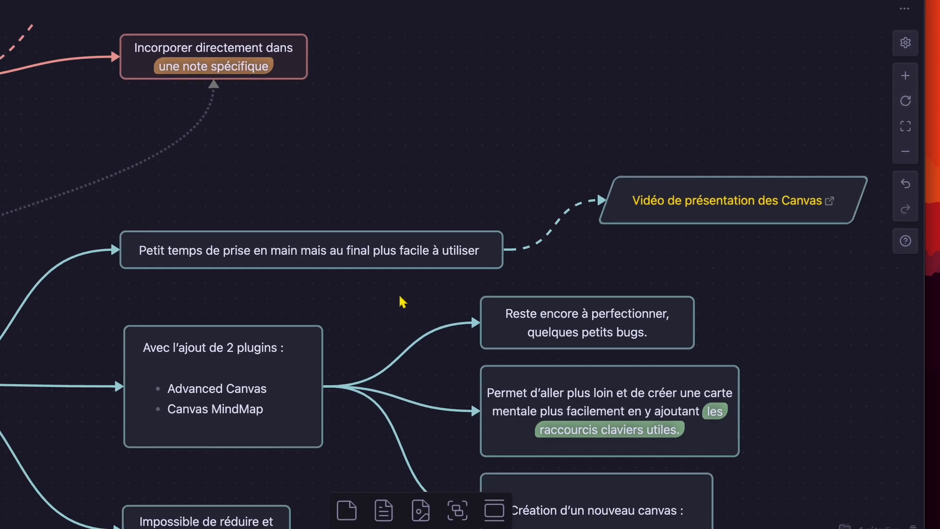
pyautogui.moveTo(399, 300); pyautogui.dragTo(561, 165)
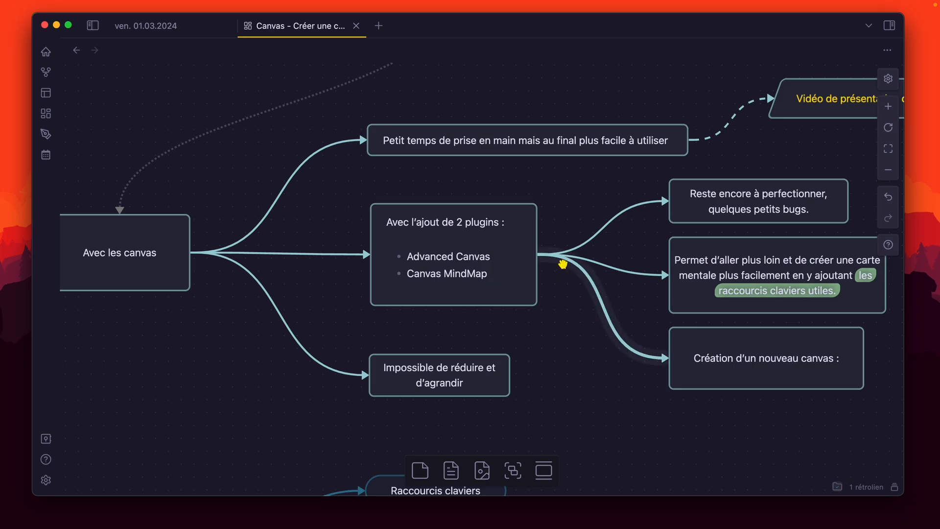
pyautogui.moveTo(605, 259); pyautogui.dragTo(436, 263)
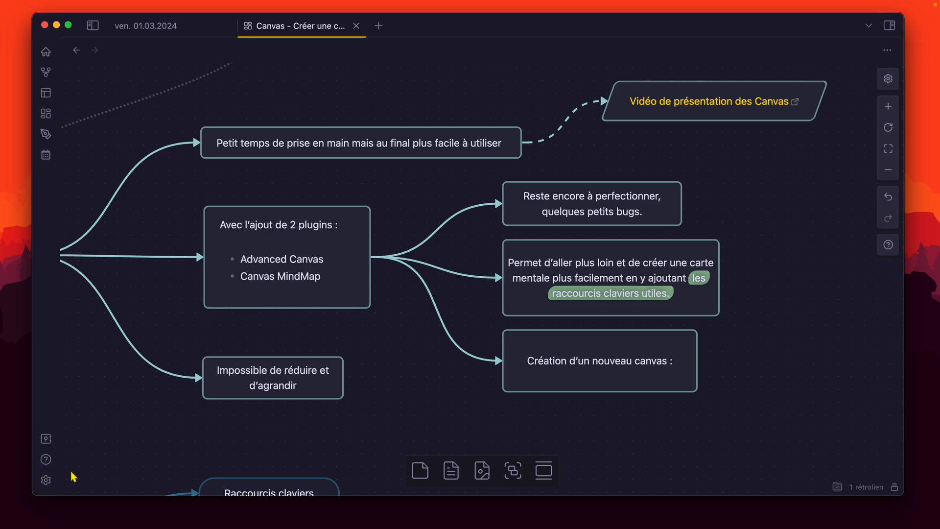
# Open the details page of the installed Advanced Canvas community plugin from the settings (Modules complémentaires).
pyautogui.click(46, 480)
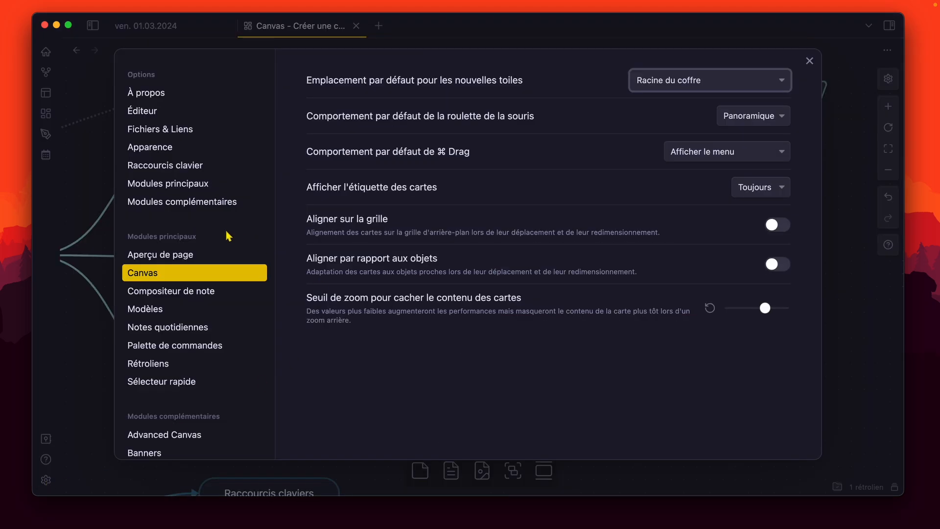
pyautogui.click(206, 209)
pyautogui.scroll(-2, 440, 289)
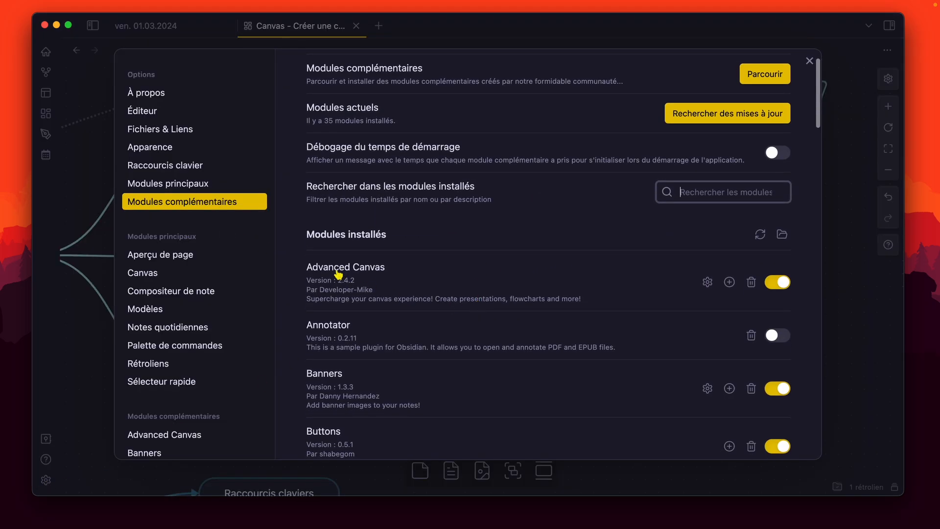
pyautogui.click(413, 277)
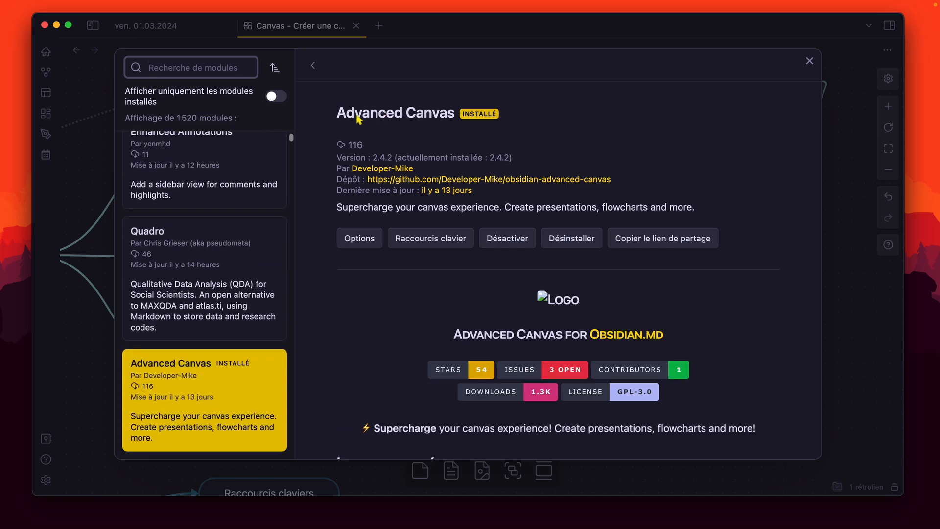
# Read the Advanced Canvas description down to its Shapes section and expand the Terminal Shape and Decision Shape examples.
pyautogui.scroll(-15, 359, 119)
pyautogui.scroll(-10, 464, 199)
pyautogui.scroll(-8, 459, 201)
pyautogui.scroll(-10, 456, 202)
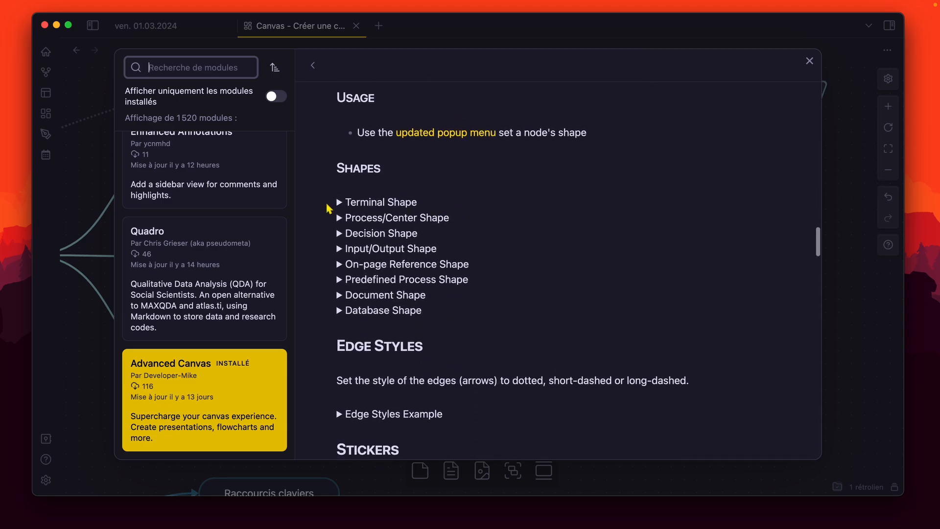
pyautogui.click(338, 202)
pyautogui.scroll(-5, 419, 222)
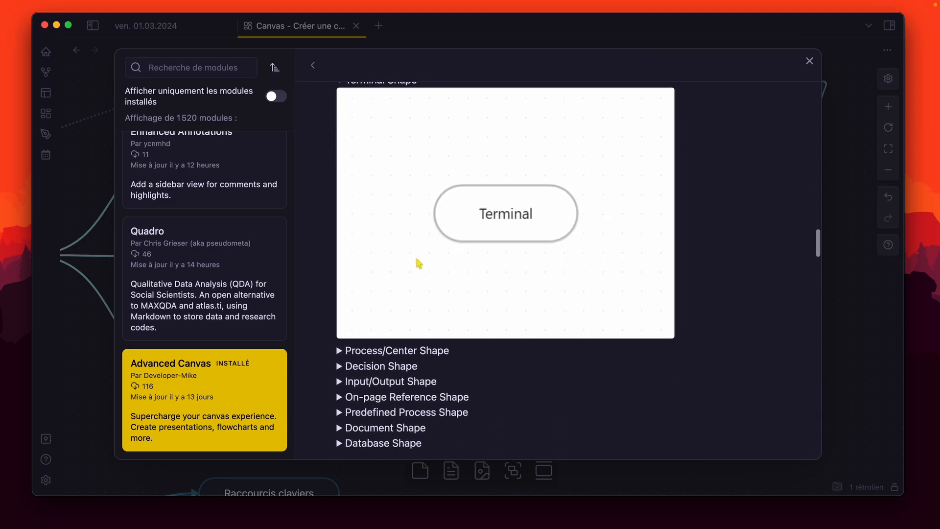
pyautogui.scroll(-3, 418, 261)
pyautogui.click(339, 258)
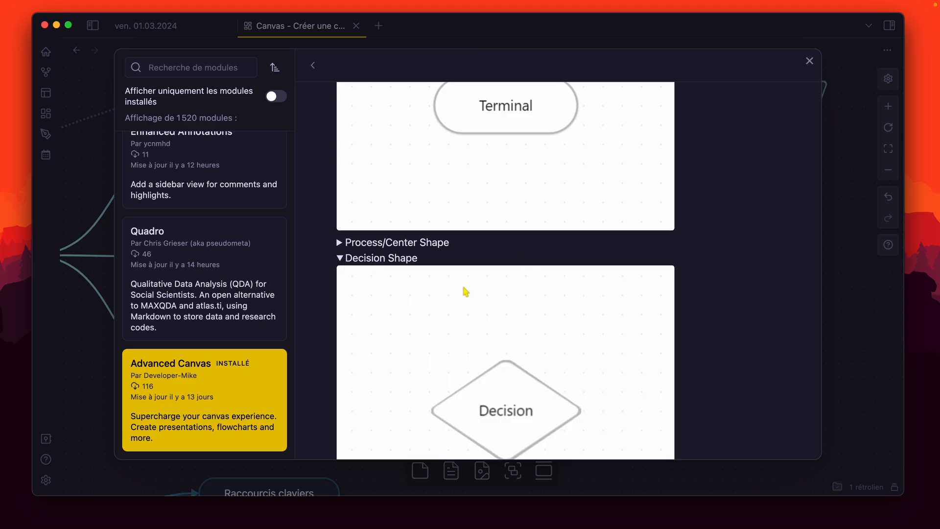
# Review the Edge Styles example and the presentation mode section, down to the More Complex Example, in the Advanced Canvas description.
pyautogui.scroll(-3, 490, 278)
pyautogui.scroll(-4, 514, 266)
pyautogui.scroll(-2, 454, 270)
pyautogui.scroll(-5, 436, 315)
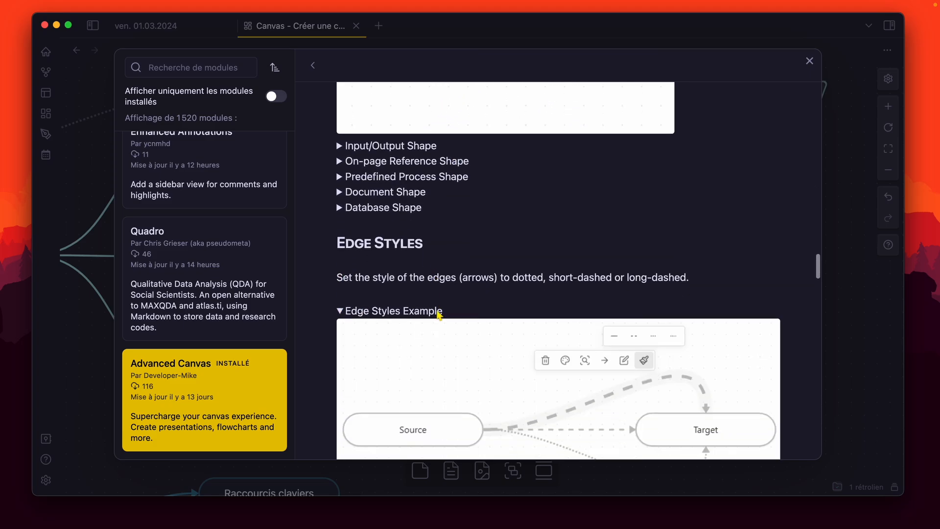
pyautogui.scroll(-9, 597, 317)
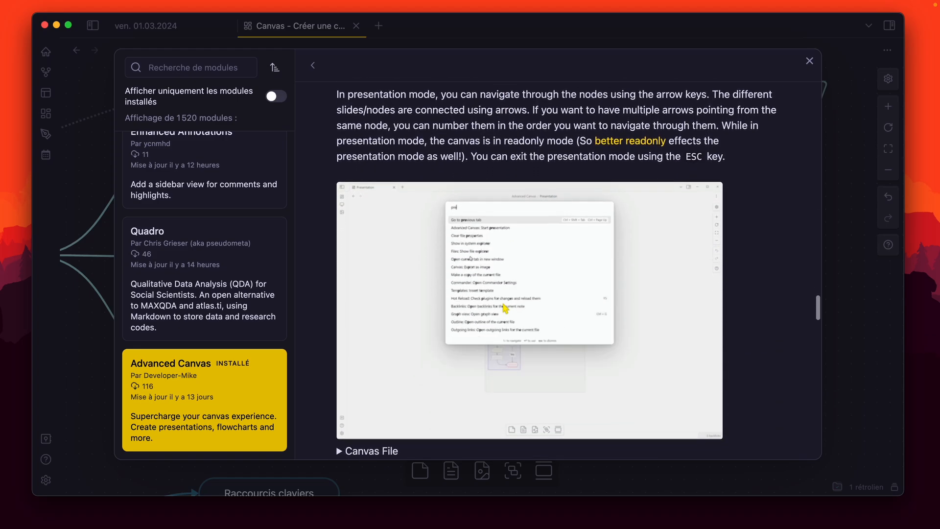
pyautogui.scroll(-6, 506, 308)
pyautogui.scroll(-3, 506, 304)
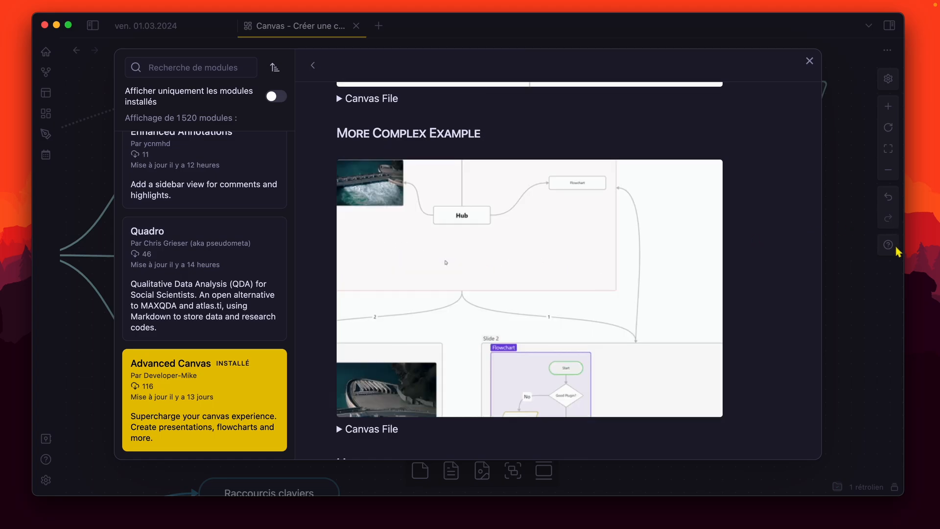
# Open the details page of the installed Canvas Mindmap plugin and read its description down to the Showcase section.
pyautogui.press('Escape')
pyautogui.scroll(-5, 441, 287)
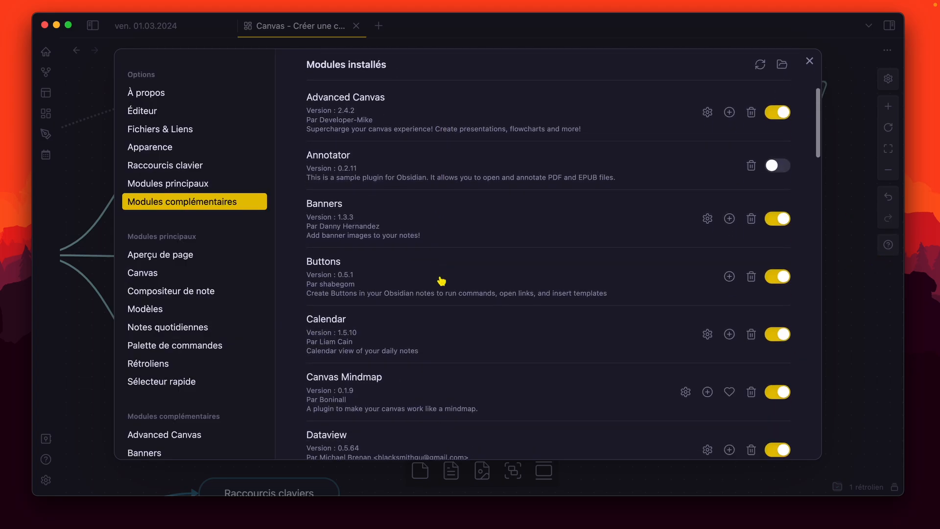
pyautogui.click(388, 311)
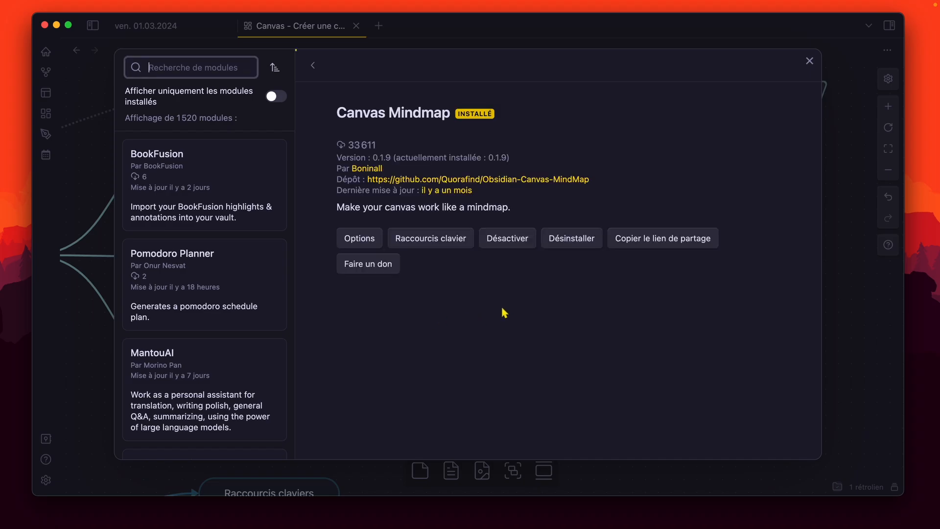
pyautogui.scroll(-8, 505, 308)
pyautogui.scroll(-2, 530, 285)
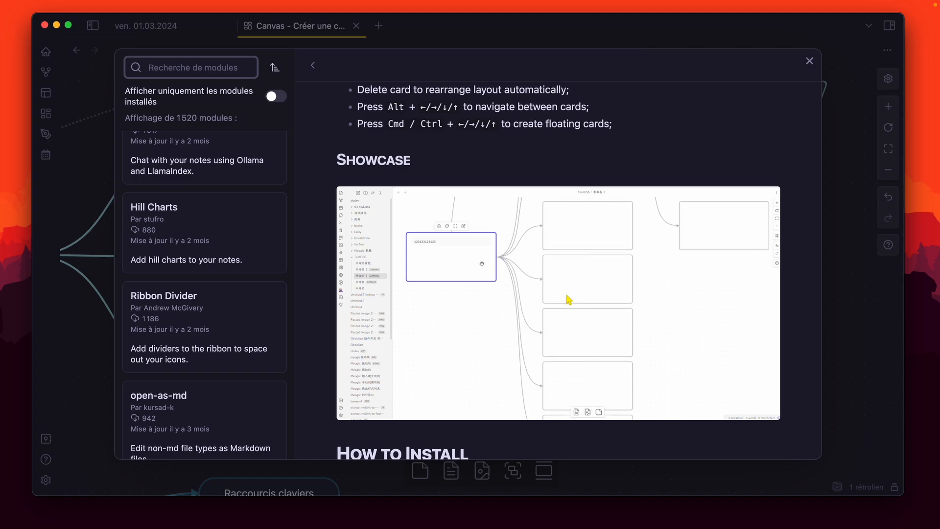
pyautogui.click(847, 280)
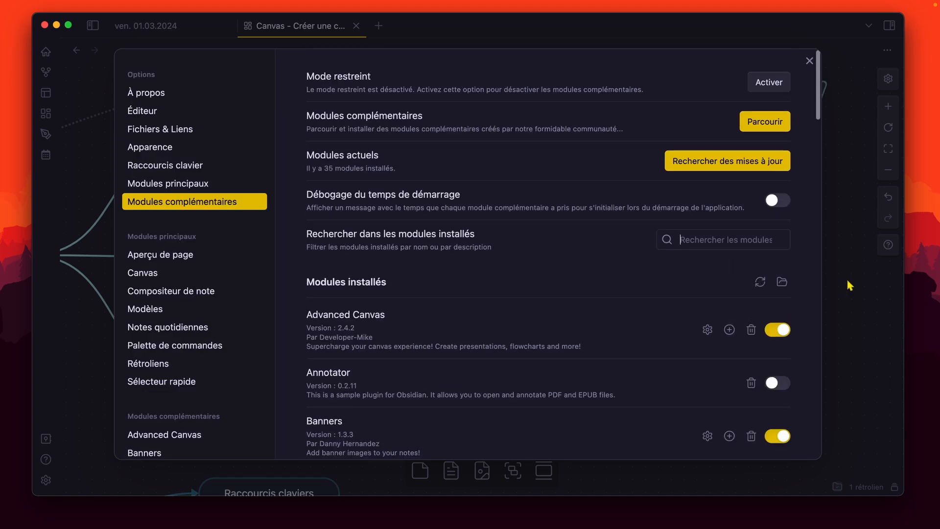
pyautogui.click(844, 278)
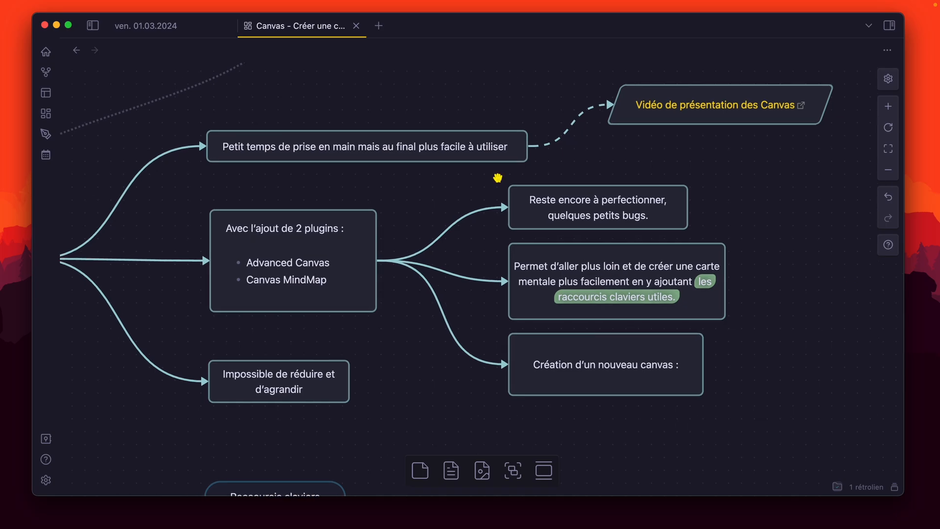
# Create a new canvas named Test and add a text card reading "MindMaps" near its centre.
pyautogui.click(46, 117)
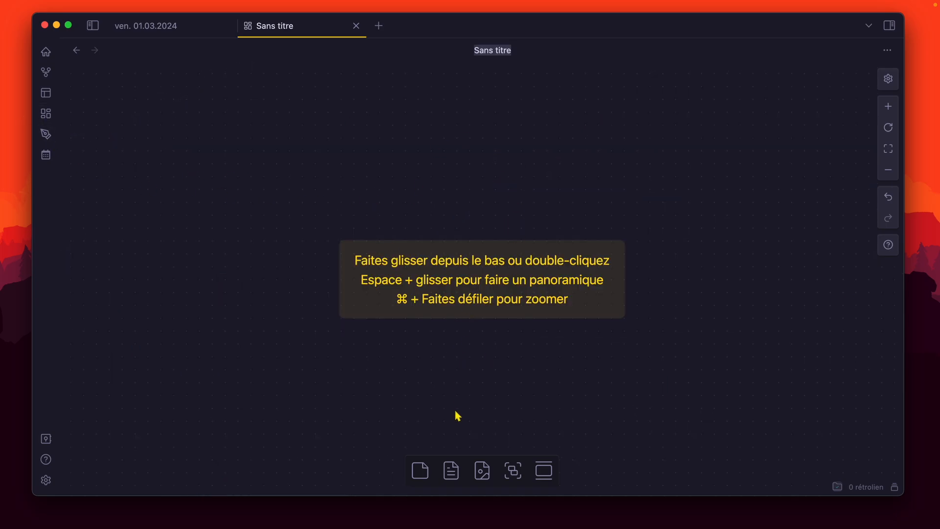
pyautogui.write('Test')
pyautogui.press('Return')
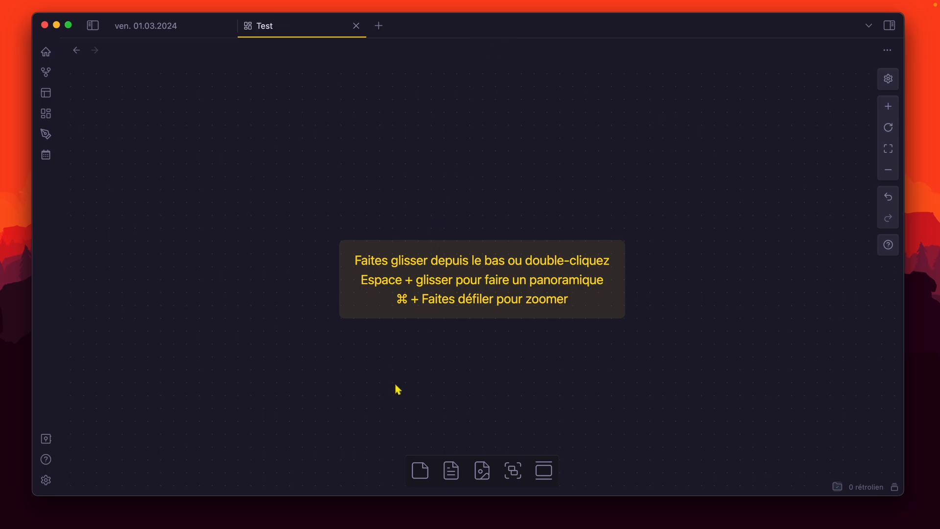
pyautogui.moveTo(419, 468); pyautogui.dragTo(456, 257)
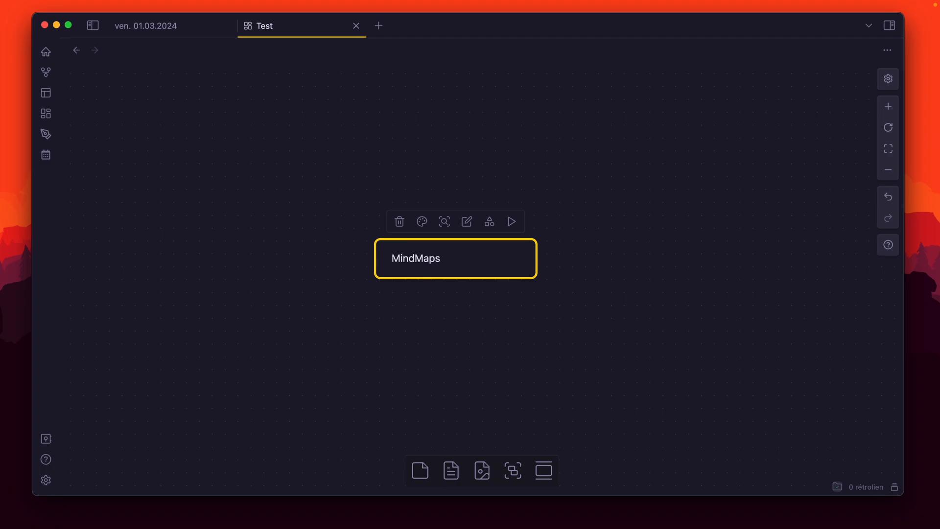
# Review the Advanced Canvas plugin options in the settings, from Shapes down to Portals.
pyautogui.click(46, 481)
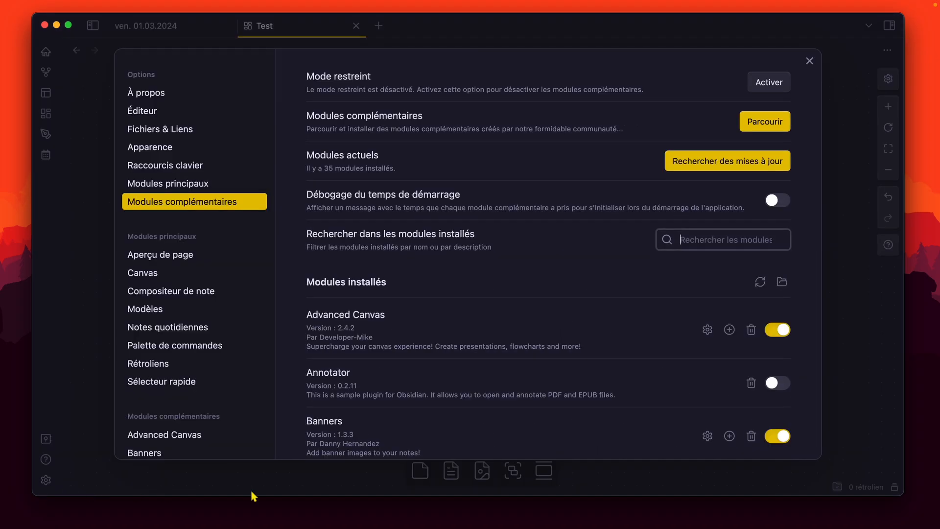
pyautogui.click(707, 329)
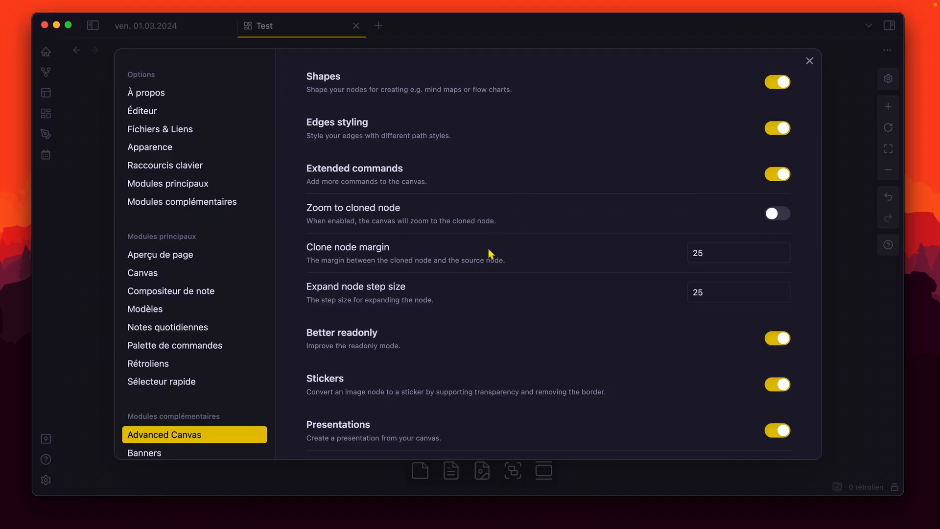
pyautogui.scroll(-10, 490, 253)
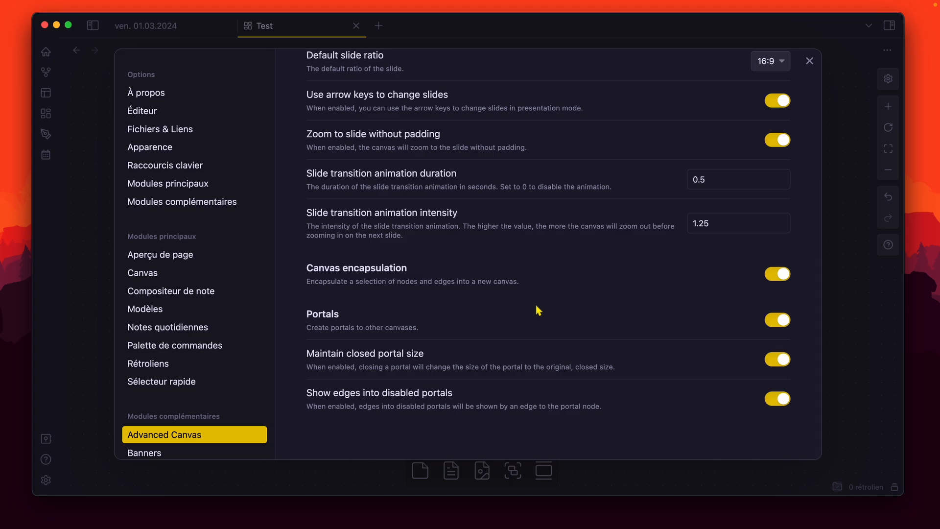
pyautogui.scroll(10, 559, 246)
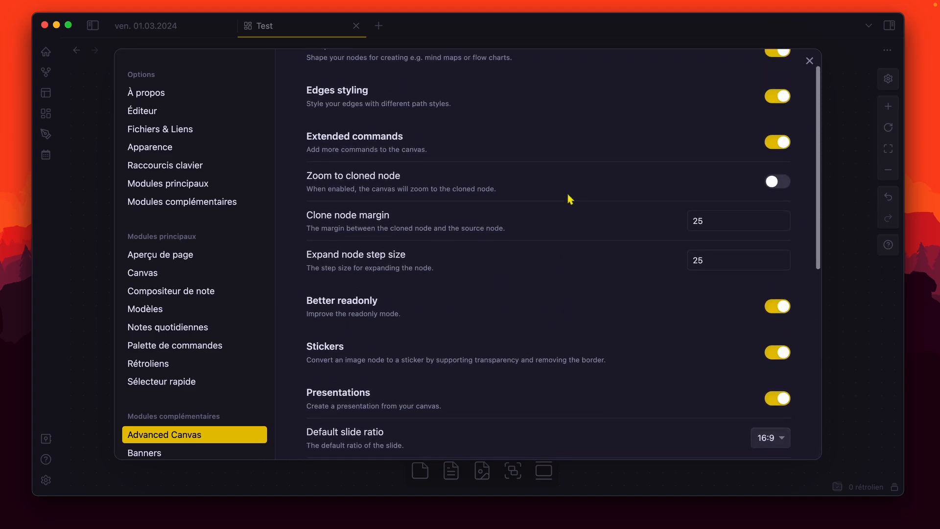
pyautogui.scroll(1, 524, 213)
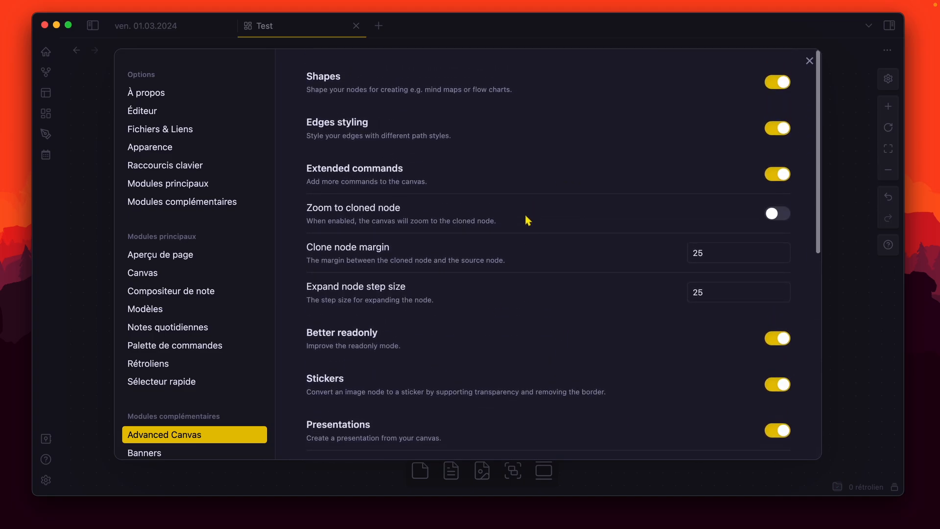
pyautogui.click(847, 280)
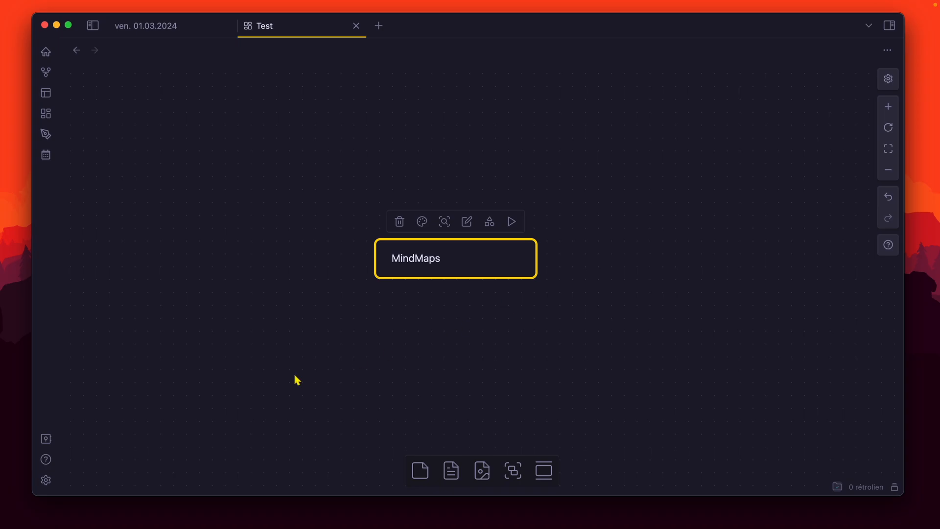
# Review the Canvas MindMap plugin options Use Navigate Hotkey and Create Float in the settings.
pyautogui.click(46, 480)
pyautogui.scroll(-10, 559, 295)
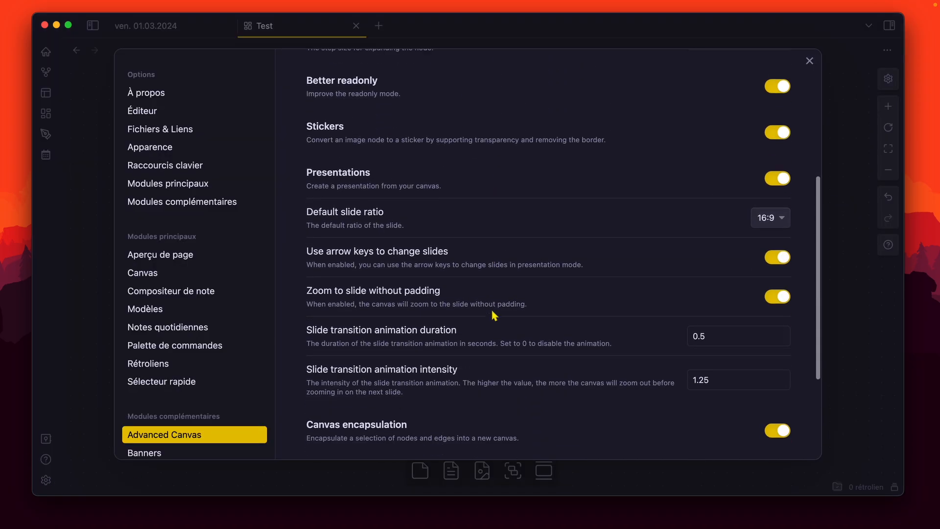
pyautogui.click(218, 201)
pyautogui.scroll(-6, 533, 323)
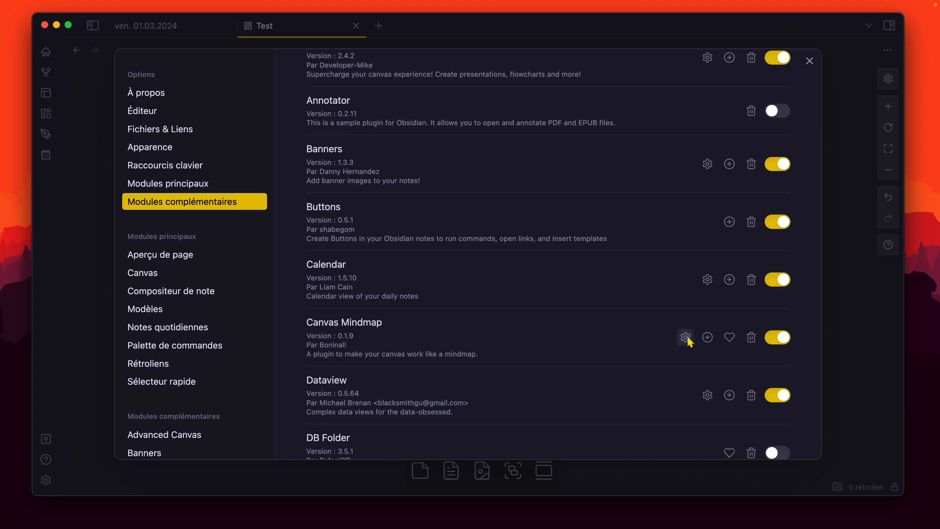
pyautogui.click(686, 345)
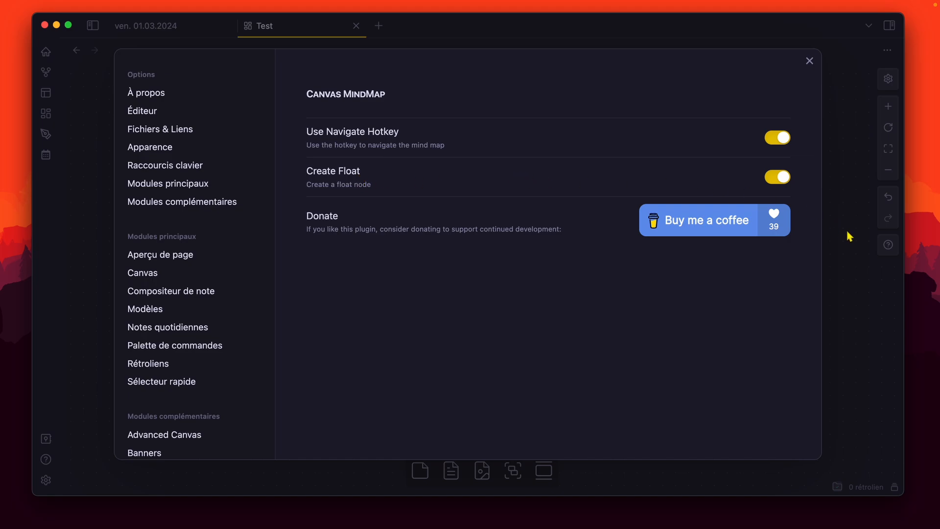
pyautogui.click(858, 291)
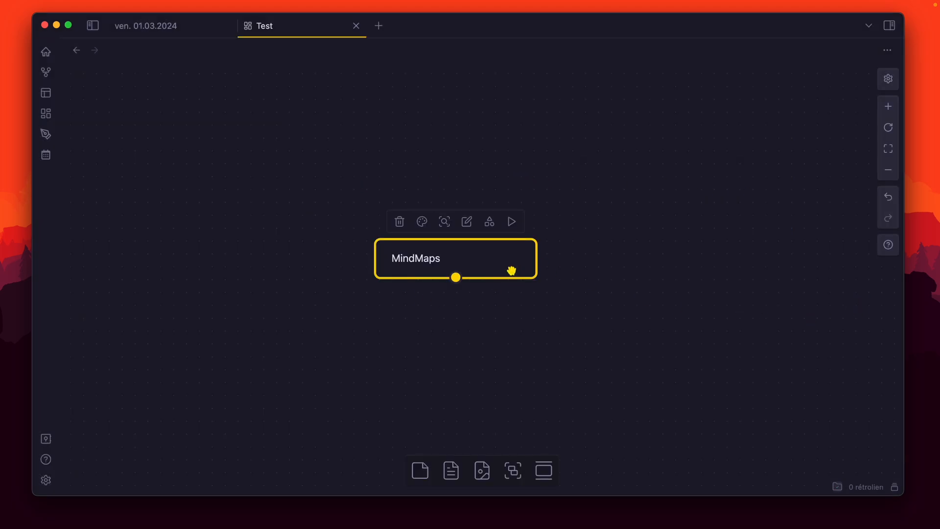
# Add two empty child cards to the MindMaps card.
pyautogui.click(559, 273)
pyautogui.click(520, 245)
pyautogui.press('Tab')
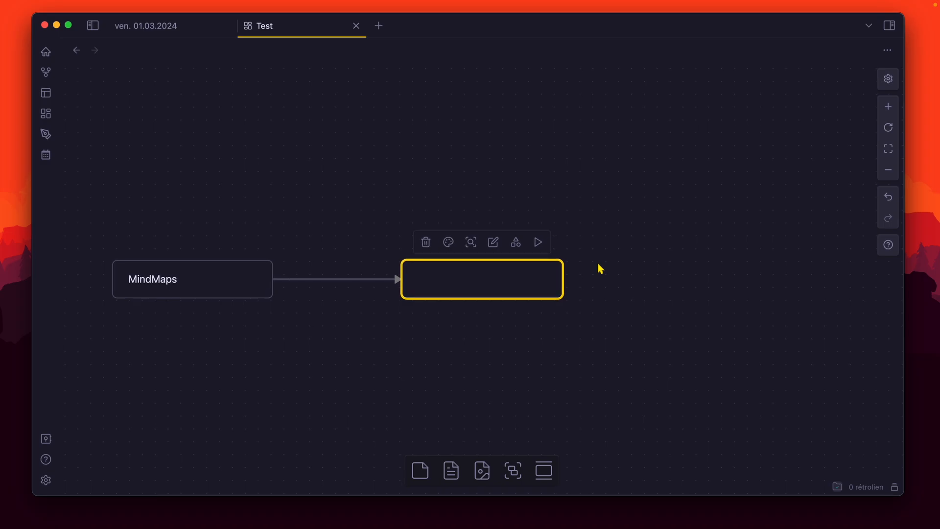
pyautogui.press('Return')
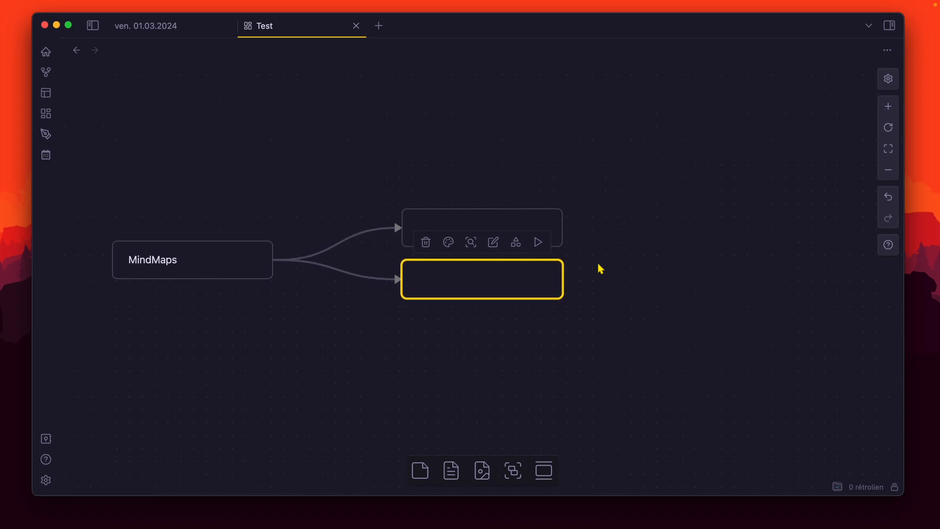
# Extend the map from its last card with several further levels of empty child and sibling cards.
pyautogui.press('Tab')
pyautogui.press('Return')
pyautogui.press('Return')
pyautogui.press('Tab')
pyautogui.press('Return')
pyautogui.press('Return')
pyautogui.press('Return')
pyautogui.press('Tab')
pyautogui.press('Tab')
pyautogui.press('Return')
pyautogui.press('Return')
pyautogui.press('Return')
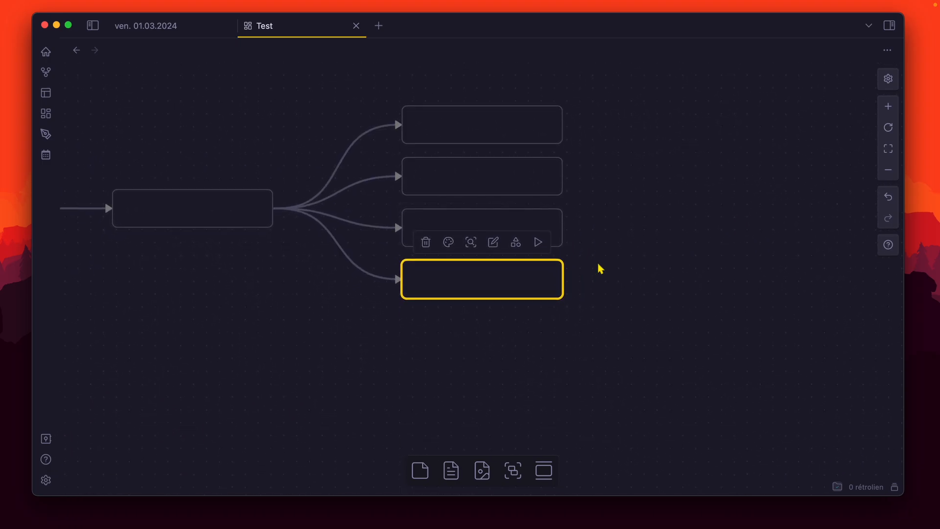
# Check the whole chain of cards and undo the most recent canvas changes.
pyautogui.click(891, 151)
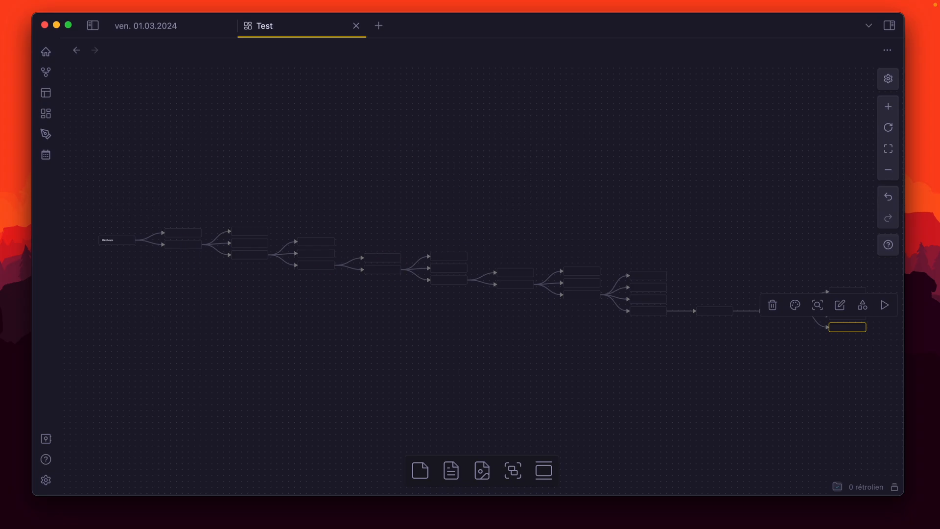
pyautogui.hscroll(-2, 190, 258)
pyautogui.hscroll(-1, 190, 259)
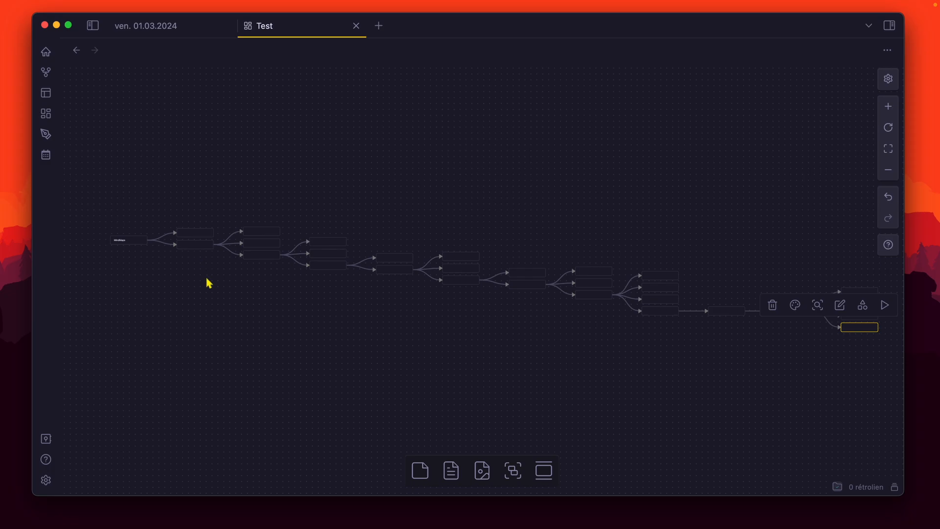
pyautogui.scroll(8, 208, 284)
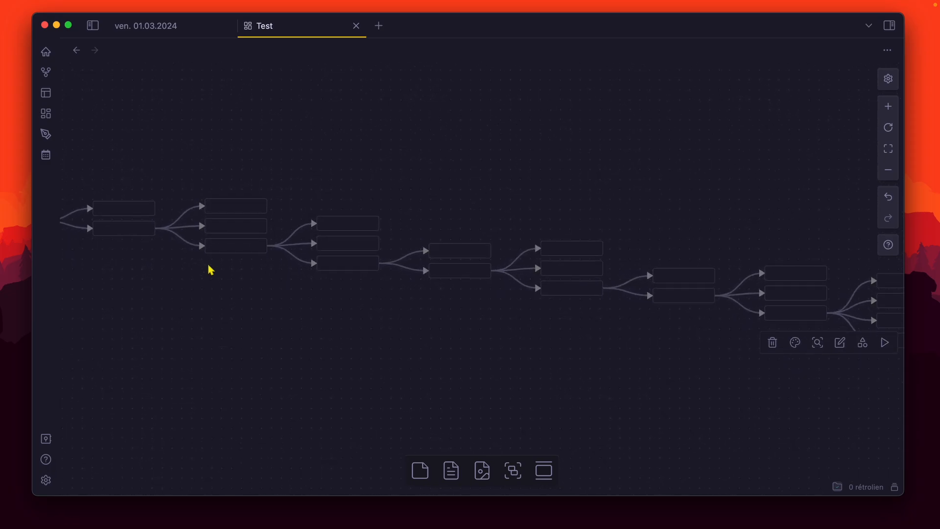
pyautogui.press('super+z')
pyautogui.press('super+z')
pyautogui.press('super+z')
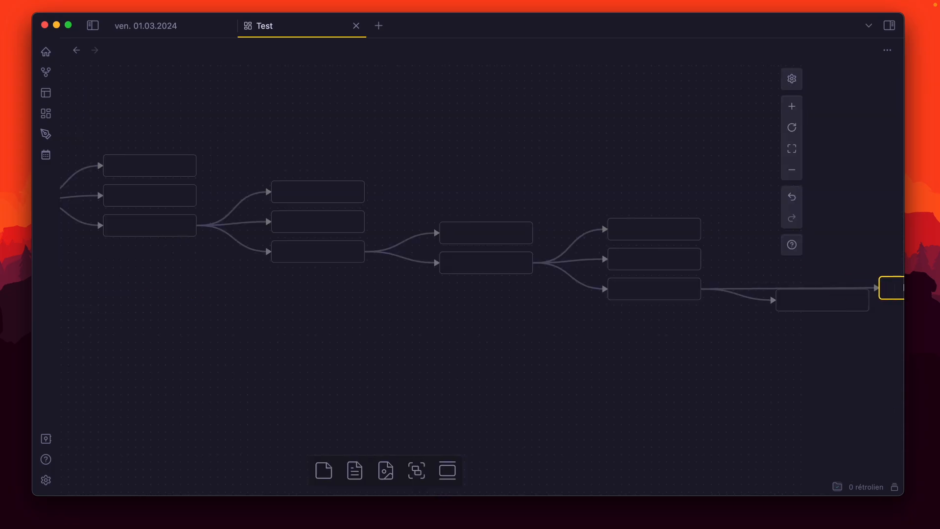
# Add a sibling card reading "Nouvelles infos" below the second child of the MindMaps card.
pyautogui.scroll(-1, 267, 299)
pyautogui.moveTo(164, 282); pyautogui.dragTo(436, 298)
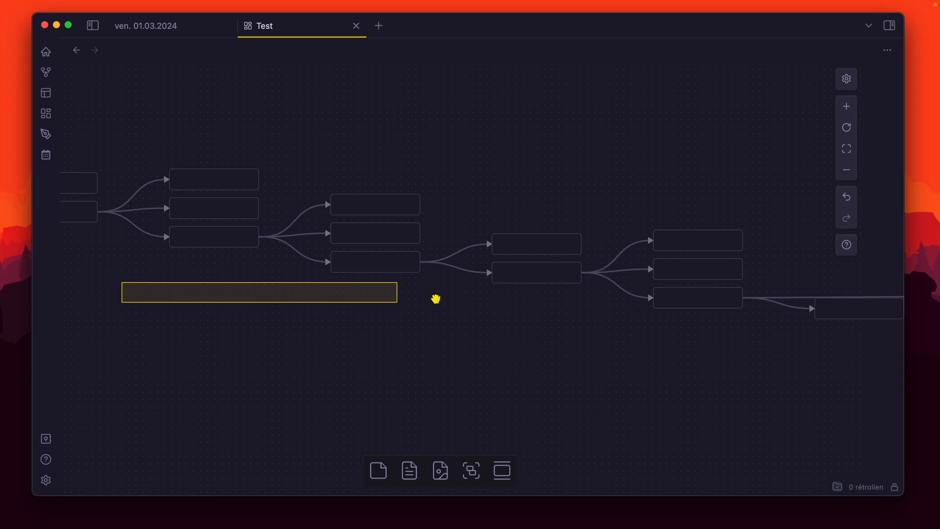
pyautogui.moveTo(196, 298); pyautogui.dragTo(568, 357)
pyautogui.scroll(1, 489, 338)
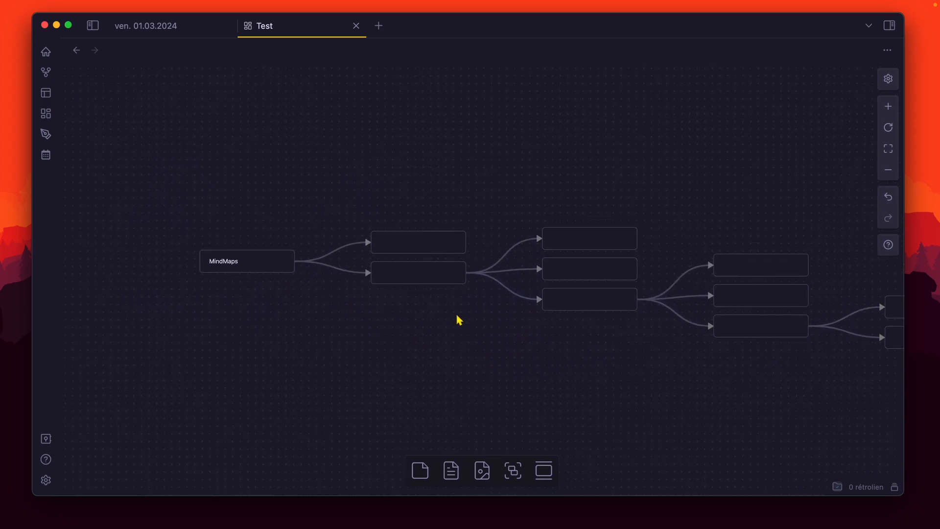
pyautogui.click(432, 277)
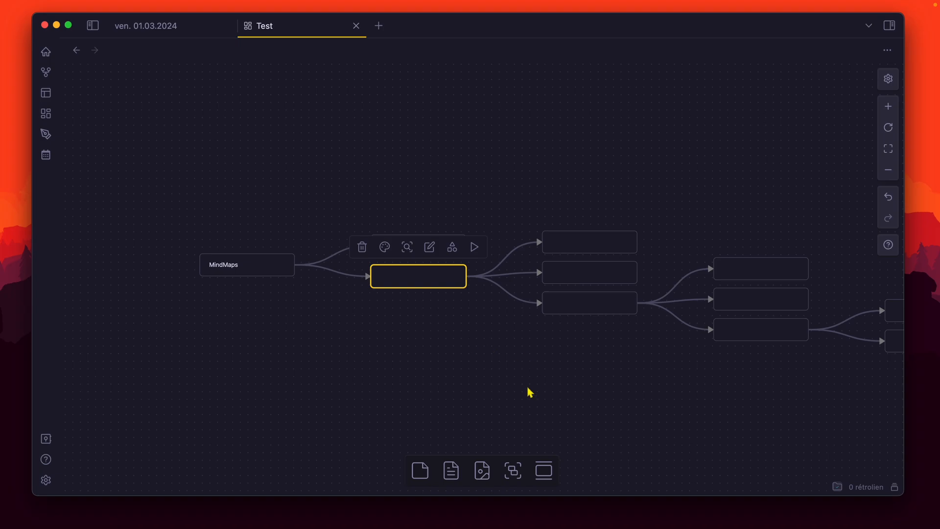
pyautogui.press('Return')
pyautogui.write('Nouvelle info')
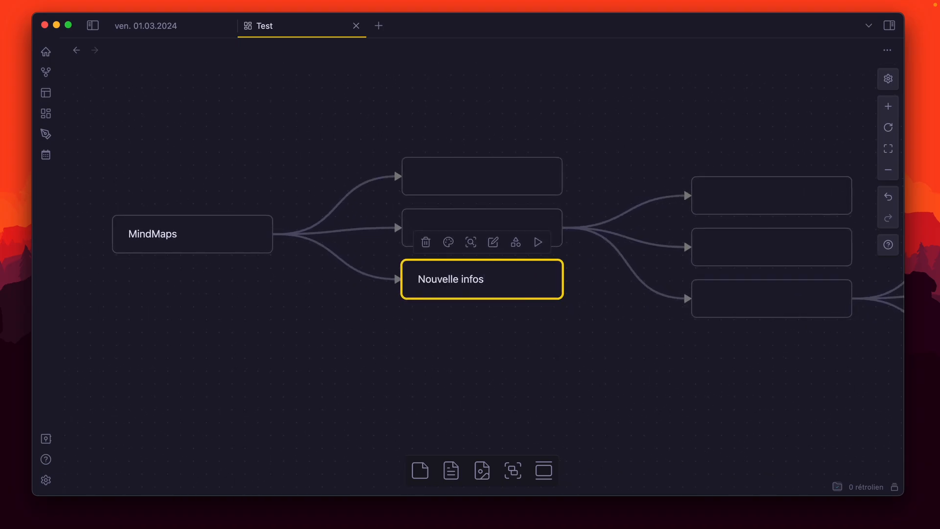
pyautogui.write('s')
# Add two empty child cards to Nouvelles infos and move the three cards below the neighbouring branch.
pyautogui.press('Tab')
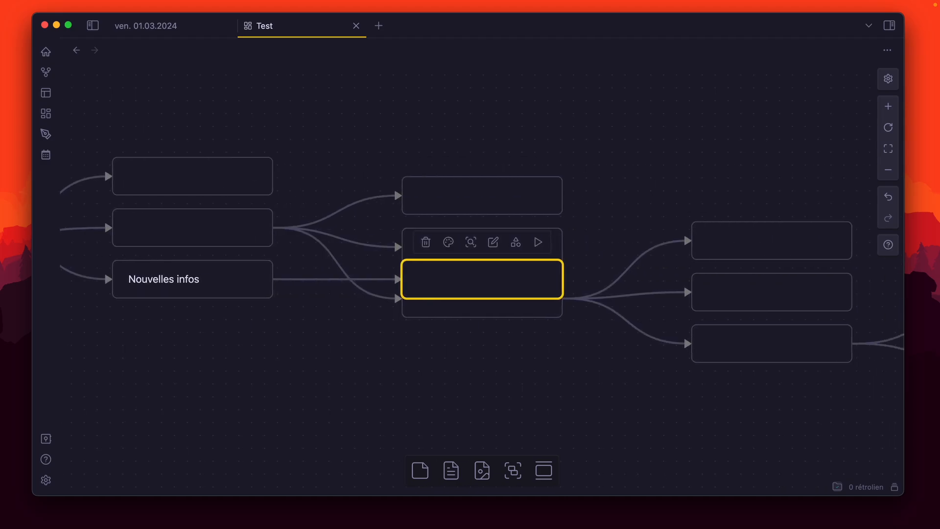
pyautogui.click(452, 379)
pyautogui.moveTo(441, 283); pyautogui.dragTo(415, 410)
pyautogui.moveTo(446, 249); pyautogui.dragTo(439, 359)
pyautogui.moveTo(221, 277); pyautogui.dragTo(209, 418)
pyautogui.hscroll(-1, 297, 299)
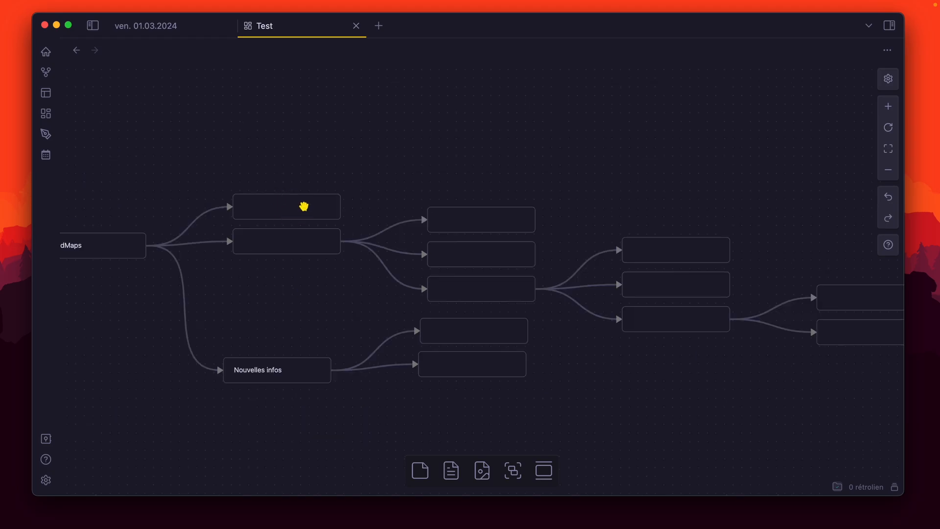
# Delete the uppermost empty child card of the MindMaps card.
pyautogui.click(264, 212)
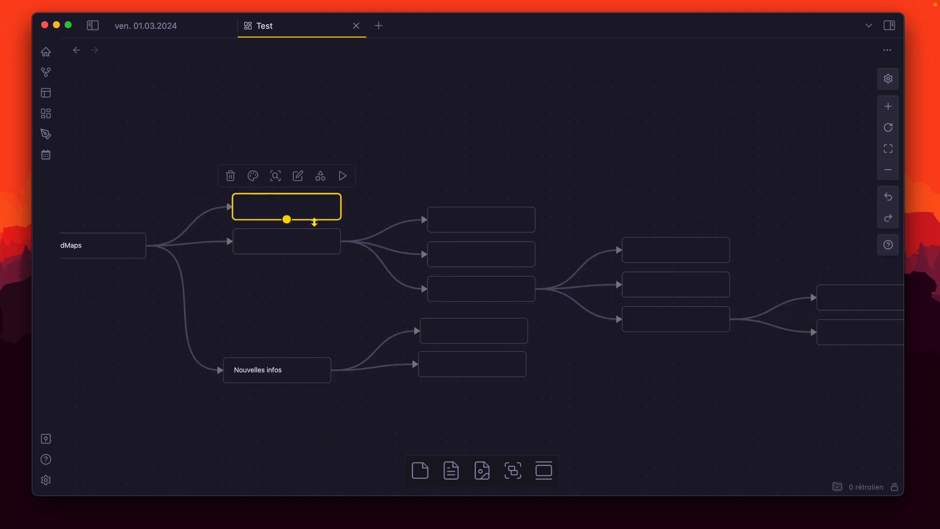
pyautogui.press('BackSpace')
pyautogui.scroll(-5, 697, 281)
pyautogui.hscroll(5, 686, 294)
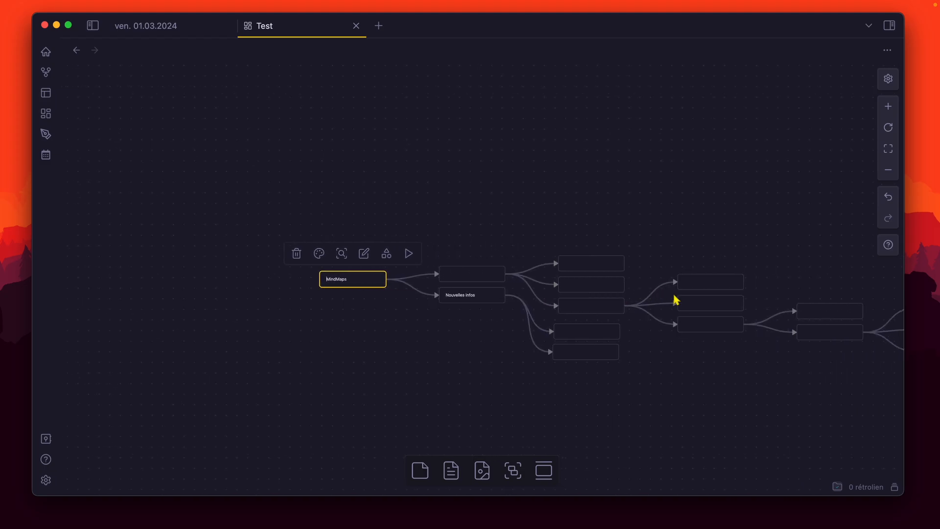
# Reposition the cards so that the Nouvelles infos branch sits well below the main branch.
pyautogui.hscroll(1, 659, 296)
pyautogui.moveTo(420, 275); pyautogui.dragTo(369, 494)
pyautogui.scroll(2, 441, 280)
pyautogui.moveTo(413, 283); pyautogui.dragTo(884, 155)
pyautogui.moveTo(424, 185); pyautogui.dragTo(415, 201)
pyautogui.click(528, 378)
# Select and delete the group of stray overlapping cards hanging far below the end of the upper branch.
pyautogui.hscroll(5, 600, 380)
pyautogui.scroll(-3, 574, 359)
pyautogui.hscroll(5, 574, 359)
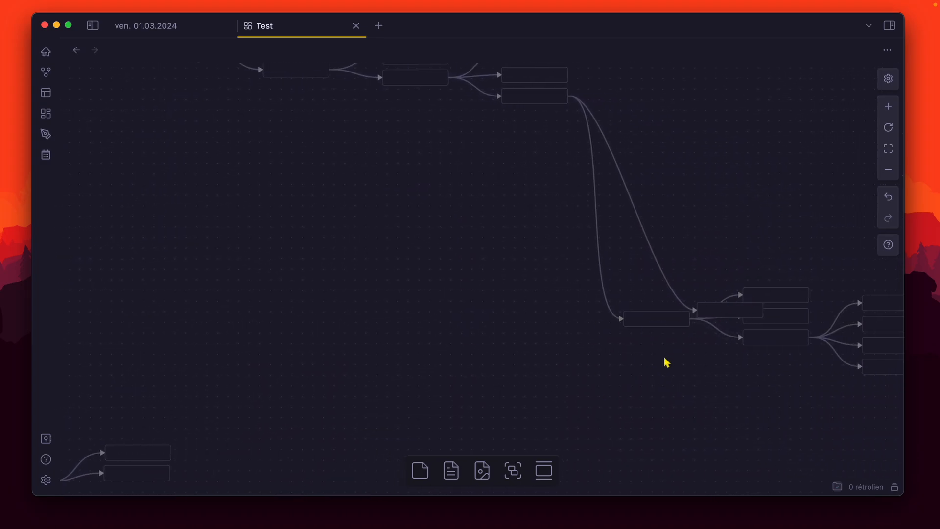
pyautogui.moveTo(625, 374); pyautogui.dragTo(871, 257)
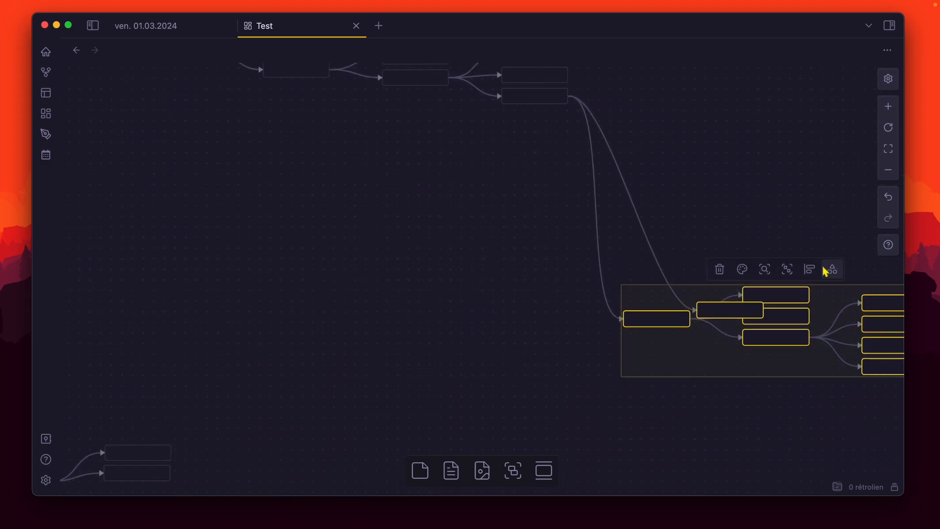
pyautogui.press('Delete')
# Add an empty sibling card below the uppermost child of the MindMaps card.
pyautogui.moveTo(249, 201); pyautogui.dragTo(528, 316)
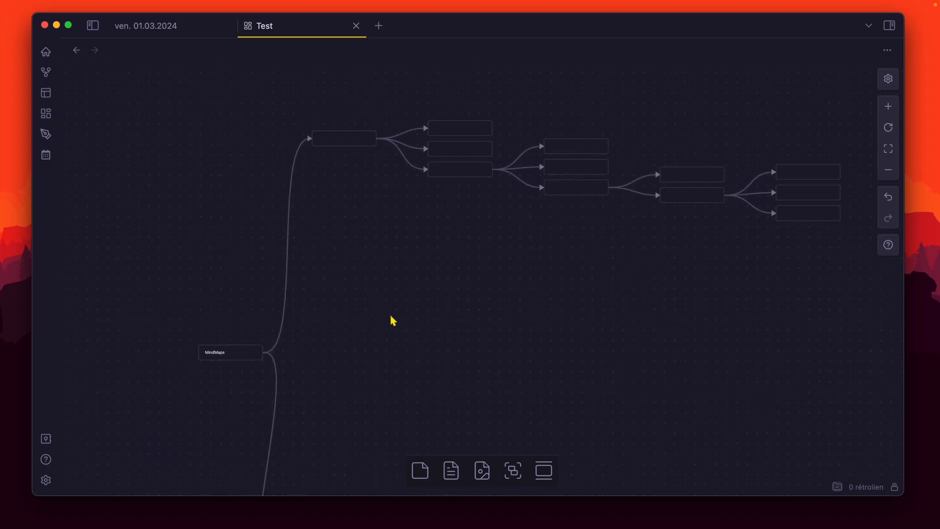
pyautogui.click(343, 138)
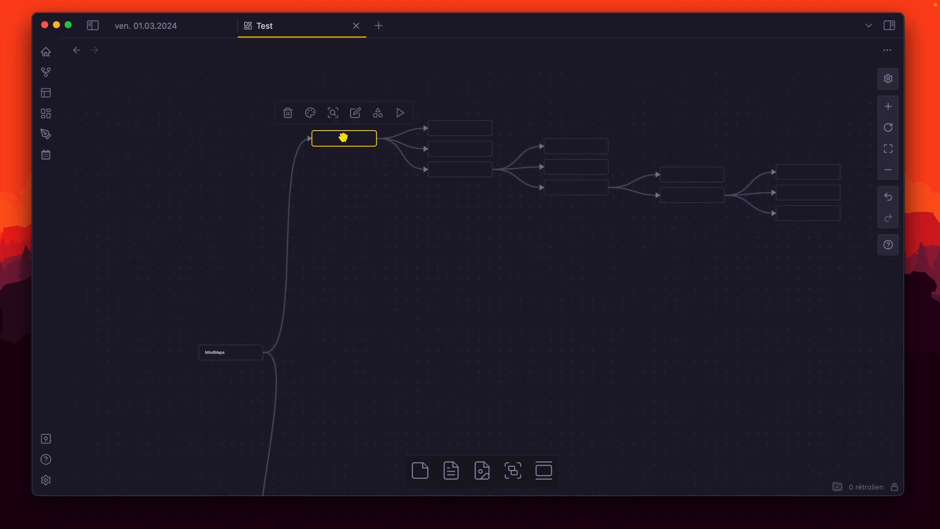
pyautogui.hotkey('shift', '2')
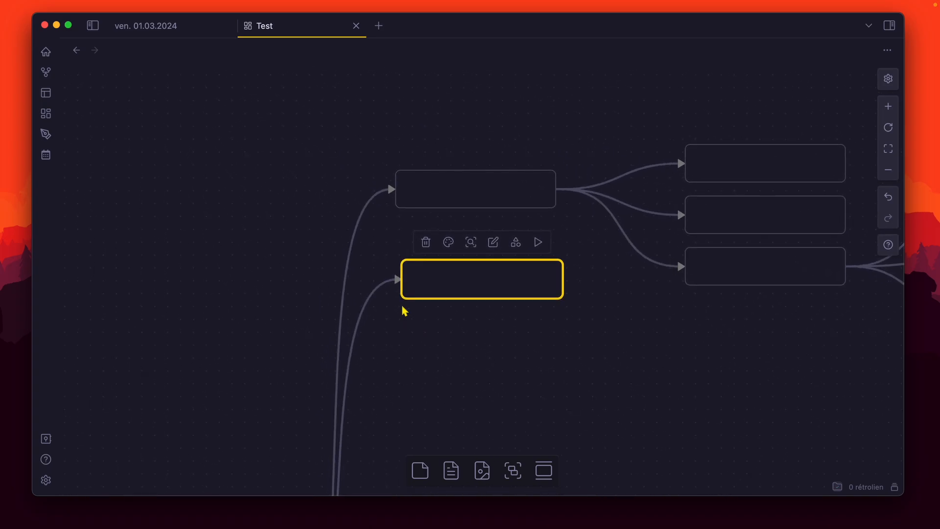
pyautogui.press('Tab')
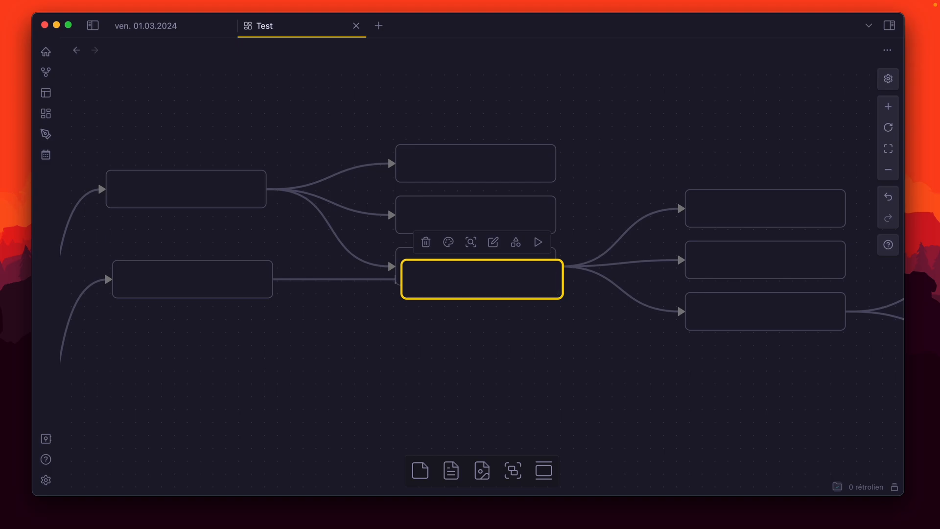
pyautogui.press('Return')
pyautogui.press('Return')
pyautogui.press('Return')
pyautogui.press('Tab')
pyautogui.press('Return')
pyautogui.press('Return')
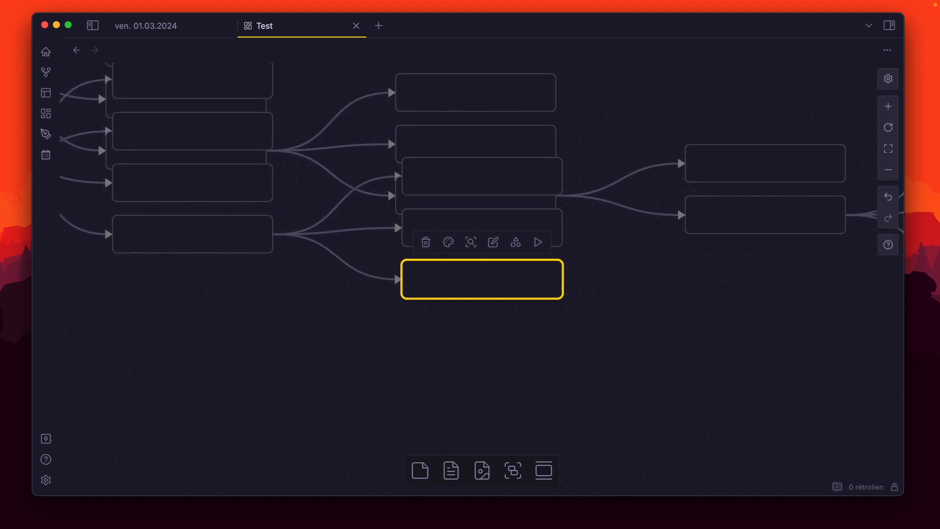
pyautogui.scroll(-1, 292, 362)
pyautogui.press('super+z')
pyautogui.press('super+z')
pyautogui.press('super+z')
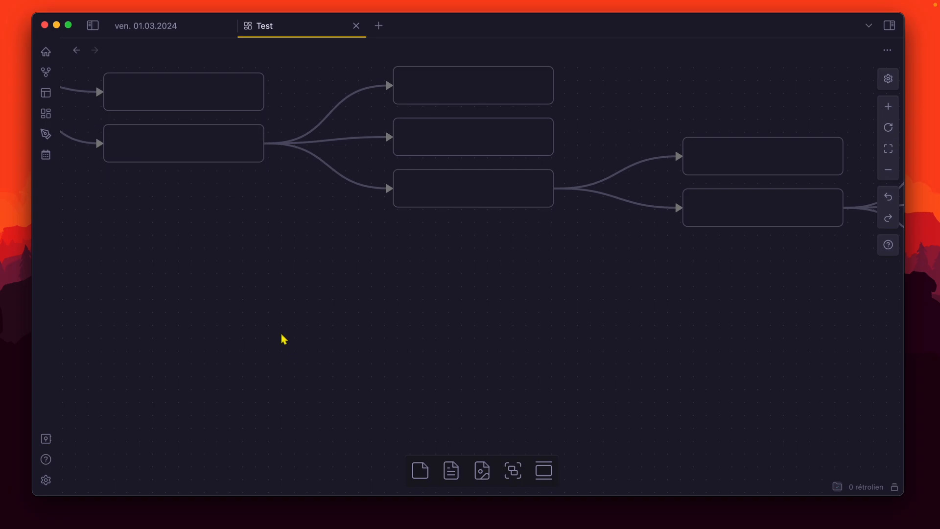
# Move the new sibling card clear below the upper branch and grow three successive levels of three empty child cards from it.
pyautogui.moveTo(201, 285); pyautogui.dragTo(588, 323)
pyautogui.moveTo(319, 196); pyautogui.dragTo(427, 299)
pyautogui.press('Tab')
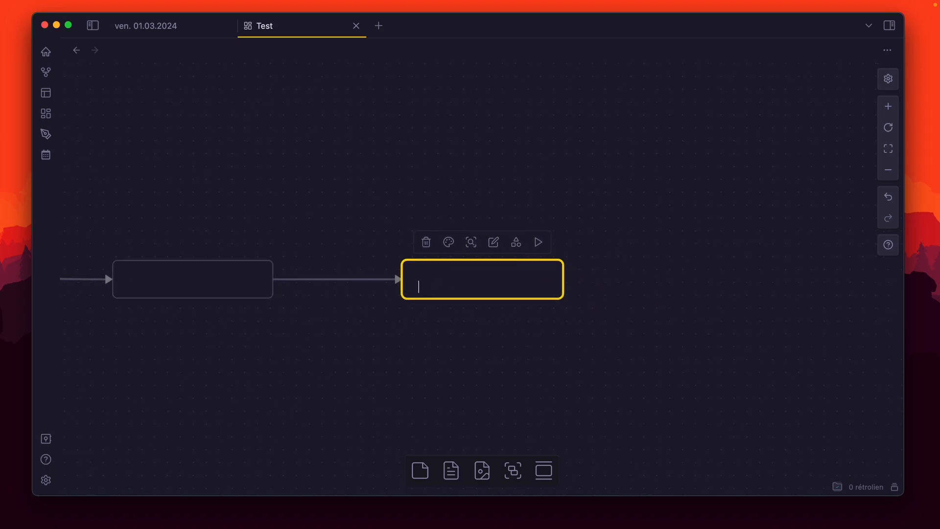
pyautogui.press('Escape')
pyautogui.press('Return')
pyautogui.press('Return')
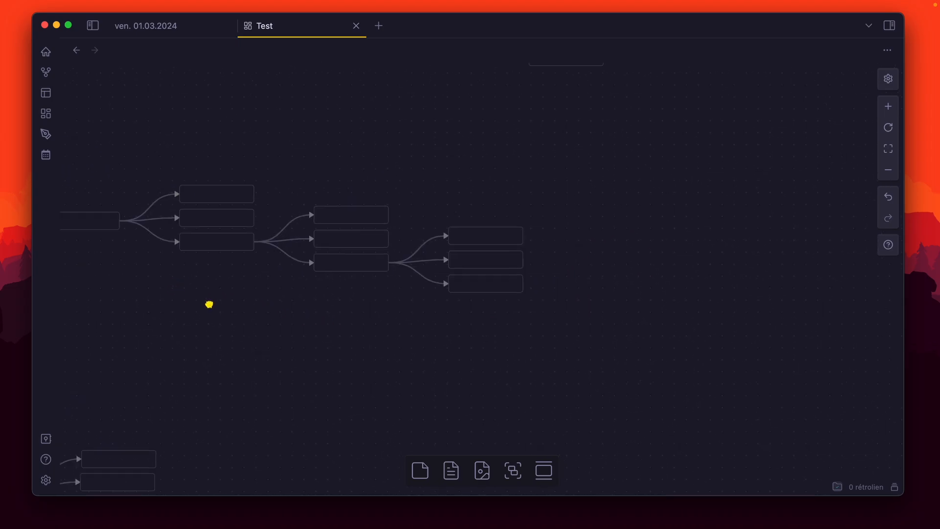
pyautogui.moveTo(209, 304); pyautogui.dragTo(412, 359)
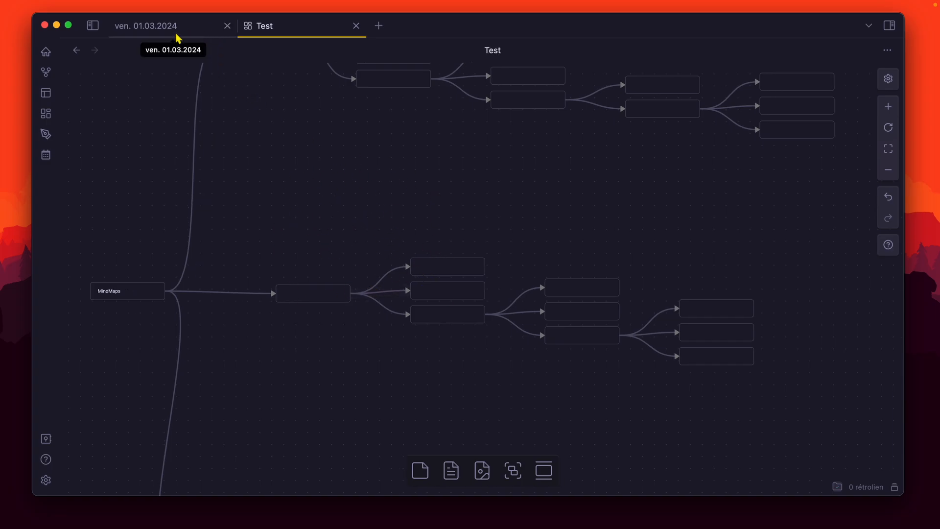
# Return to the previous canvas and give the arrow leading to "Vidéo de présentation des Canvas" a long-dashed line style.
pyautogui.click(77, 51)
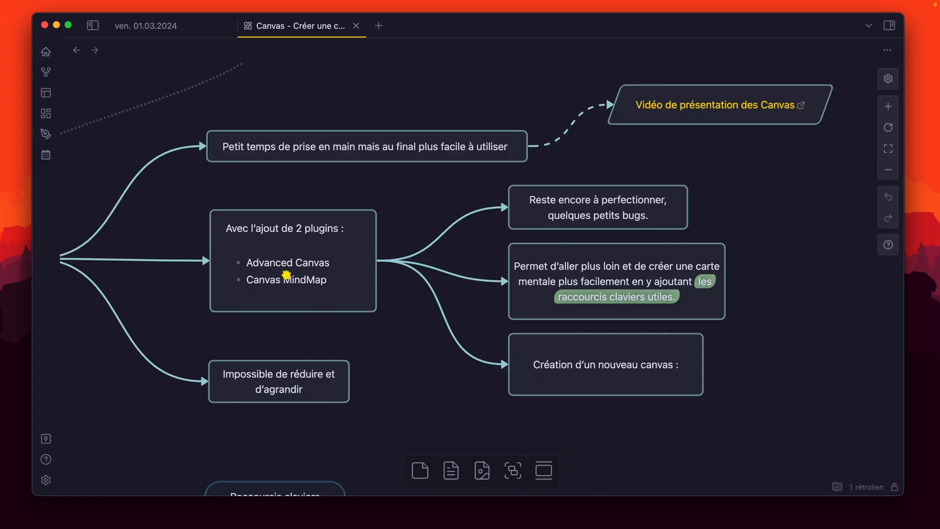
pyautogui.scroll(4, 374, 260)
pyautogui.hscroll(3, 373, 260)
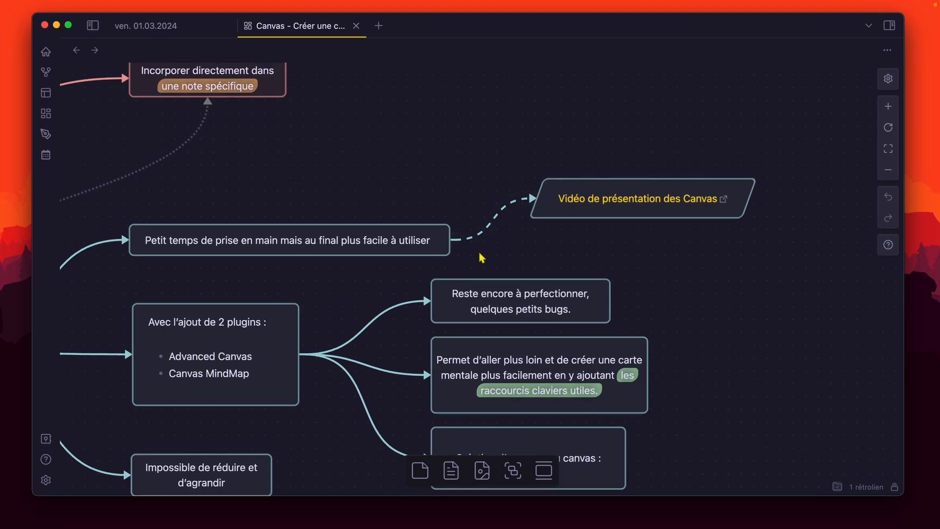
pyautogui.click(496, 218)
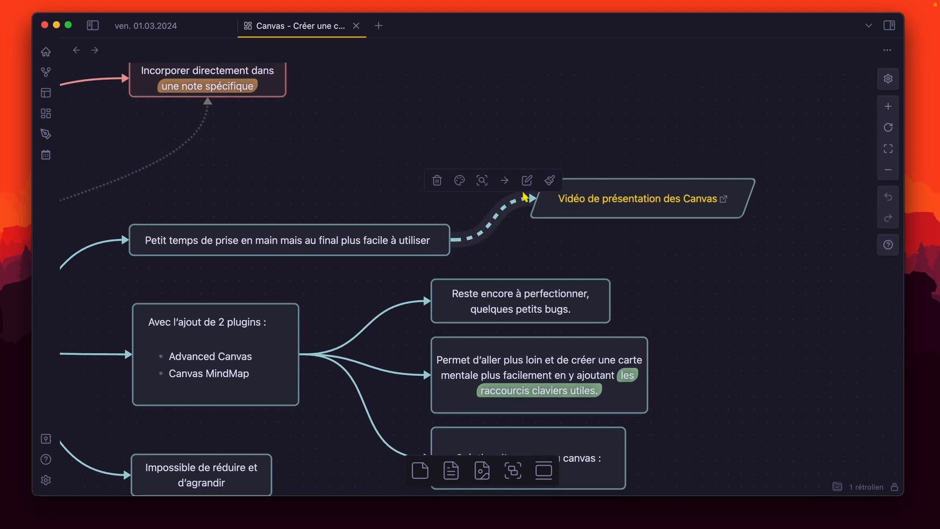
pyautogui.click(549, 180)
# Try the wavy document, side-barred and elliptical shapes on the "Petit temps de prise en main" card, and restore its default shape.
pyautogui.click(409, 227)
pyautogui.click(324, 206)
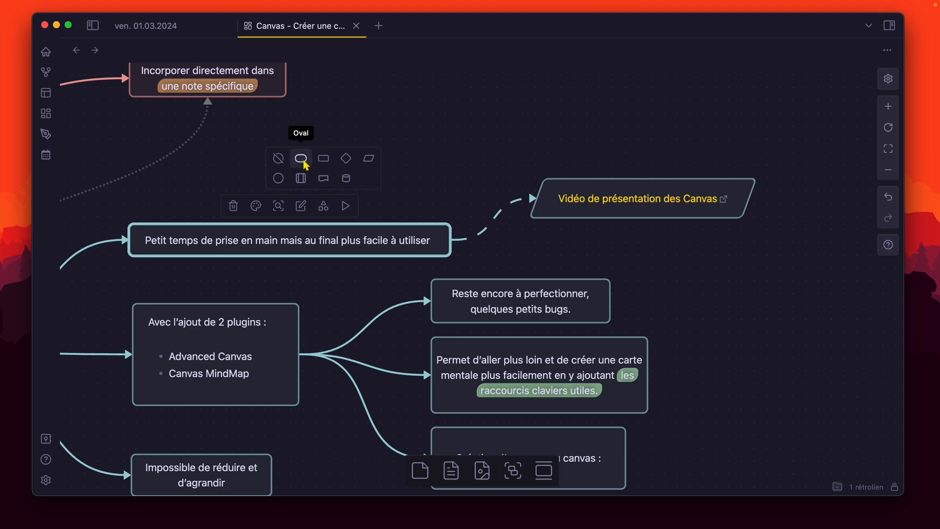
pyautogui.click(323, 180)
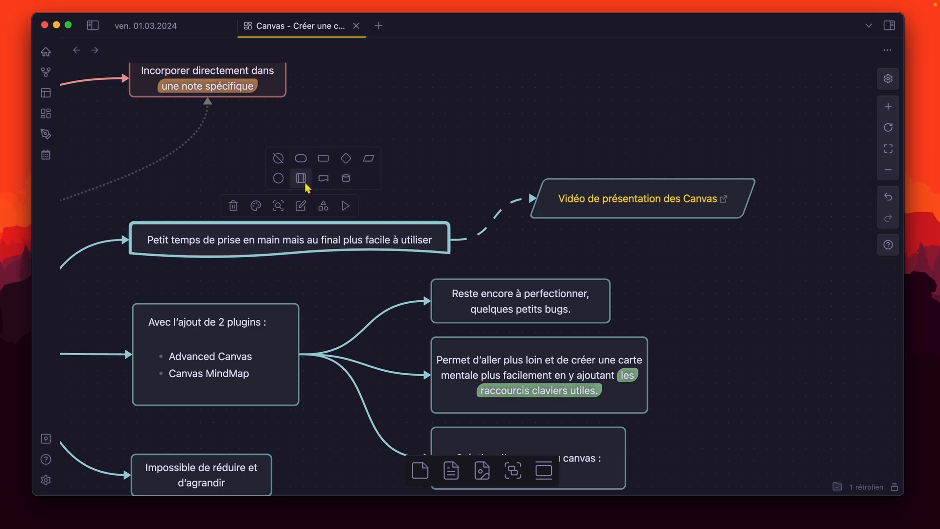
pyautogui.click(302, 180)
pyautogui.click(287, 182)
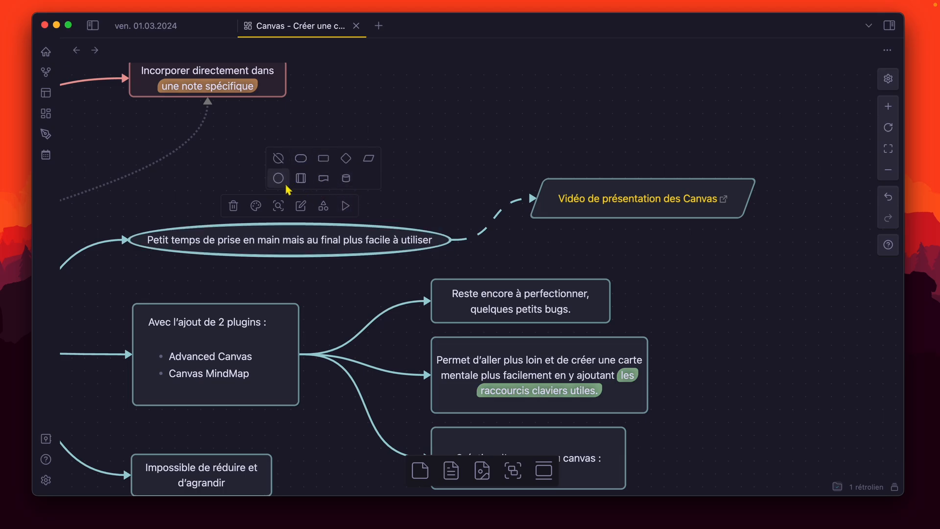
pyautogui.click(279, 160)
pyautogui.hscroll(-1, 457, 190)
pyautogui.click(445, 184)
# Add a link to Test.canvas on a second line of the "Création d'un nouveau canvas :" card, and follow it to check before returning.
pyautogui.scroll(-3, 336, 210)
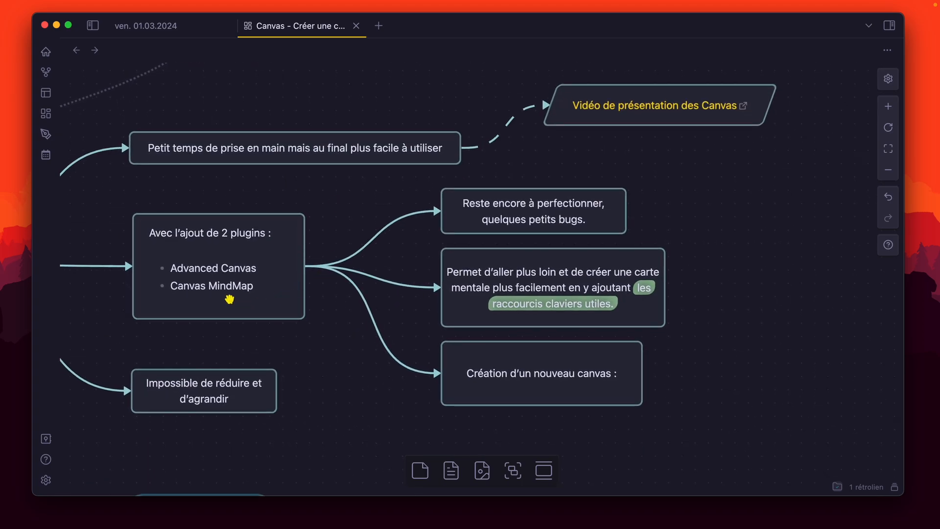
pyautogui.click(526, 385)
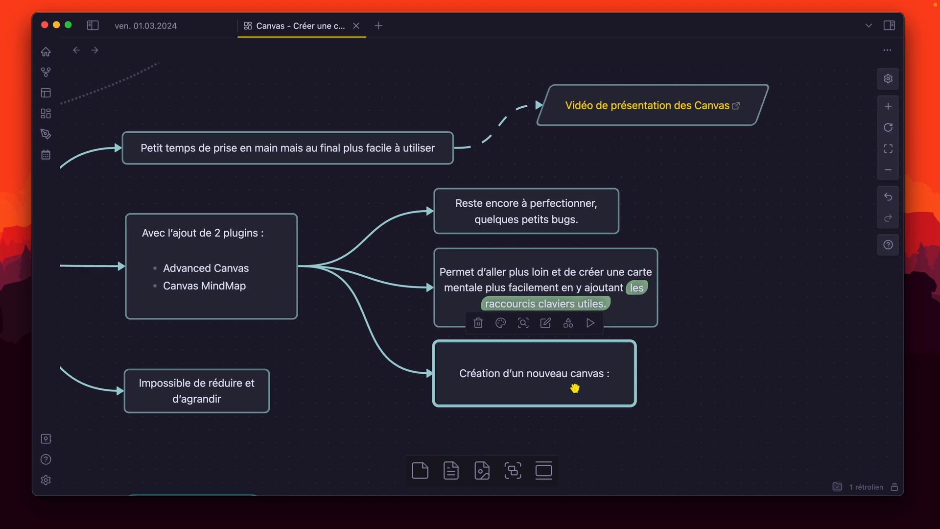
pyautogui.doubleClick(623, 377)
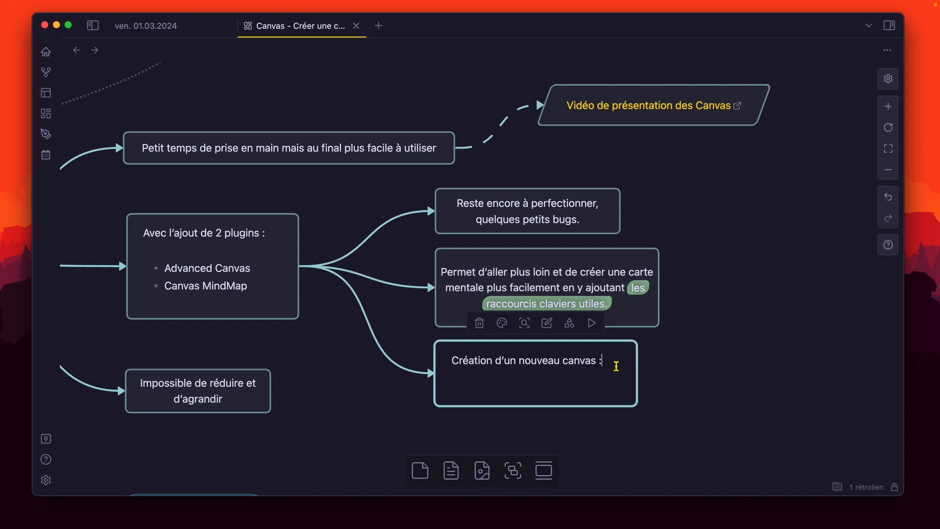
pyautogui.press('Return')
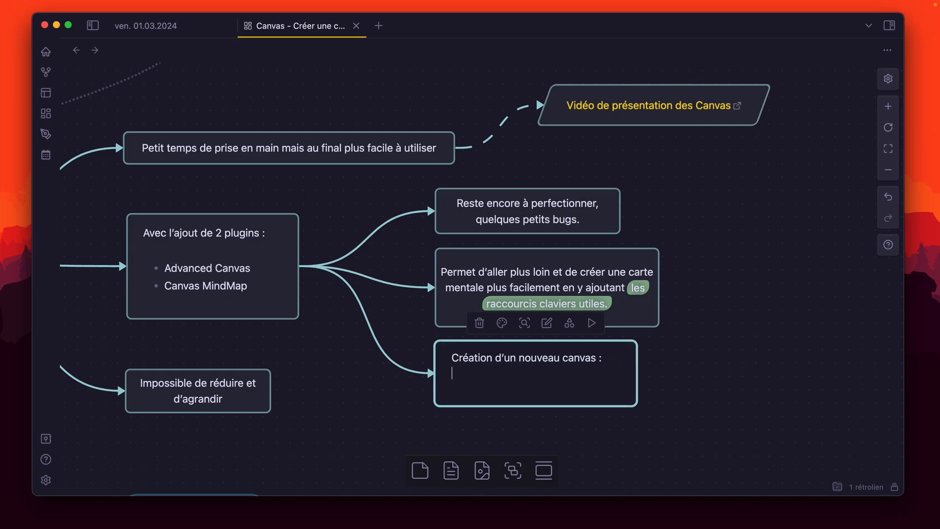
pyautogui.write('[[')
pyautogui.press('Down')
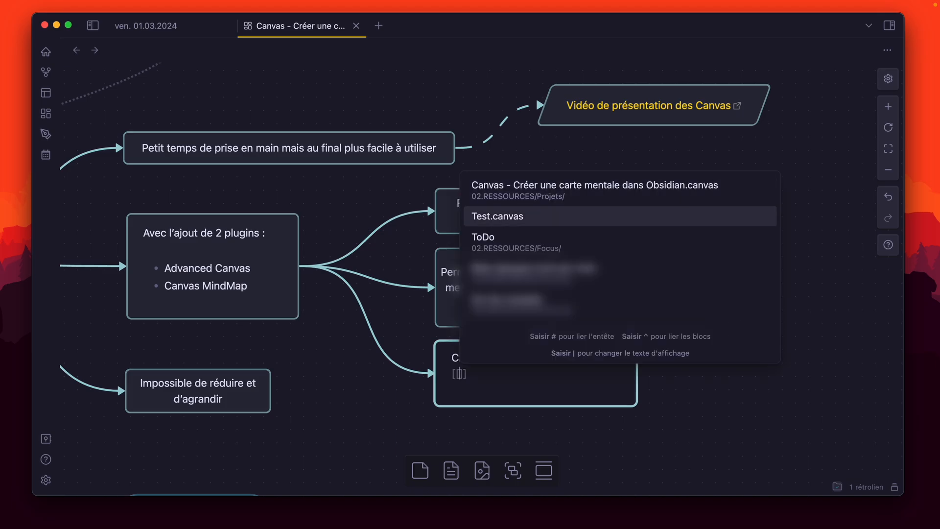
pyautogui.press('Return')
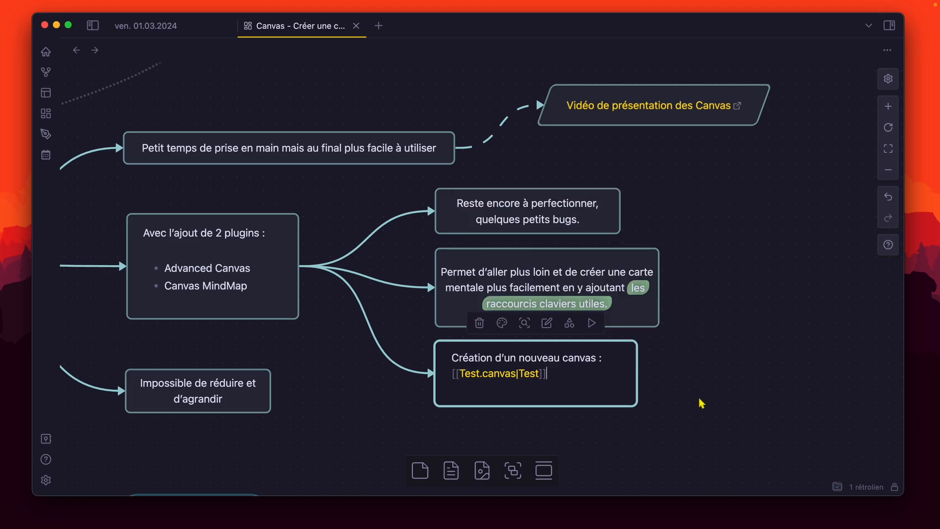
pyautogui.press('Escape')
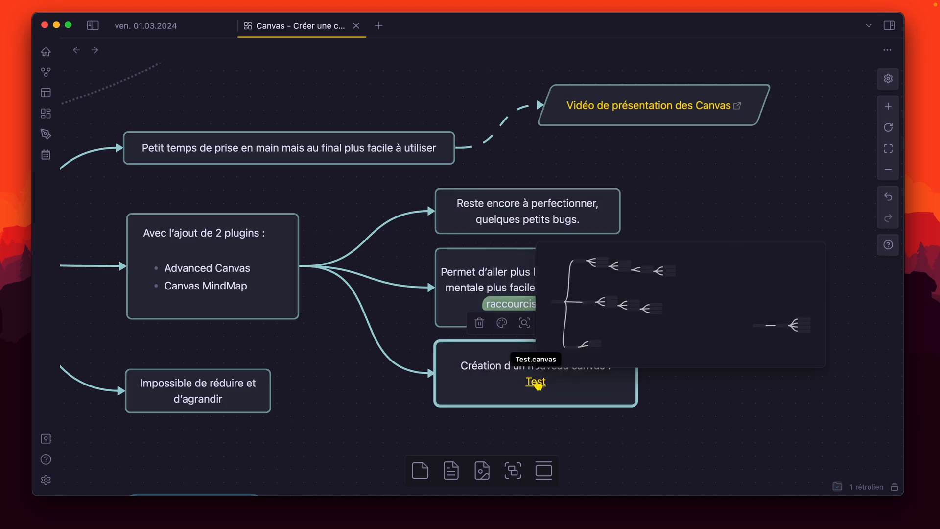
pyautogui.click(535, 383)
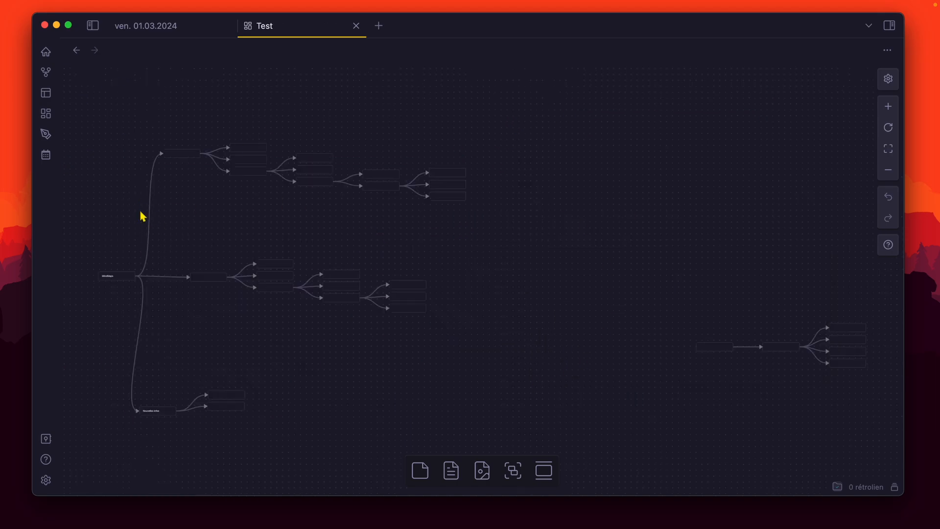
pyautogui.click(77, 50)
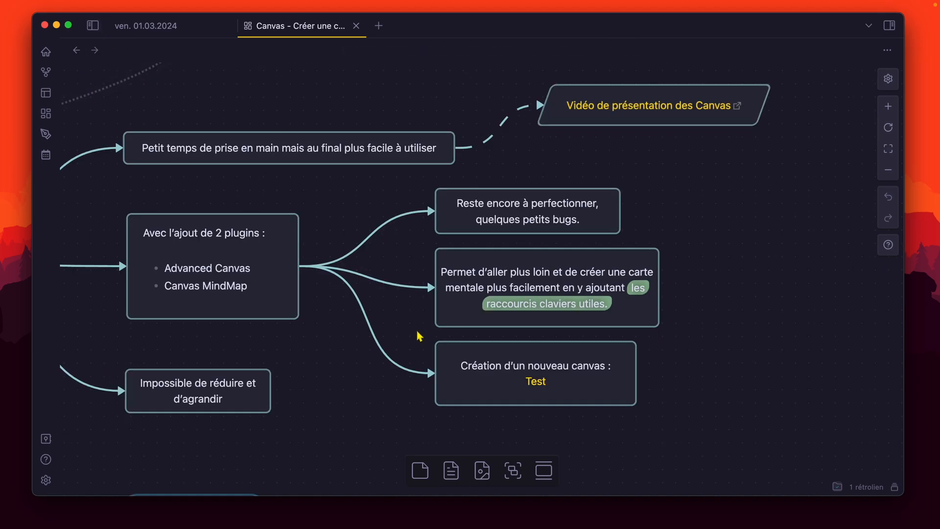
# Review the branches of the "Avec les canvas" and "Avantages" cards across the canvas.
pyautogui.moveTo(315, 350); pyautogui.dragTo(581, 304)
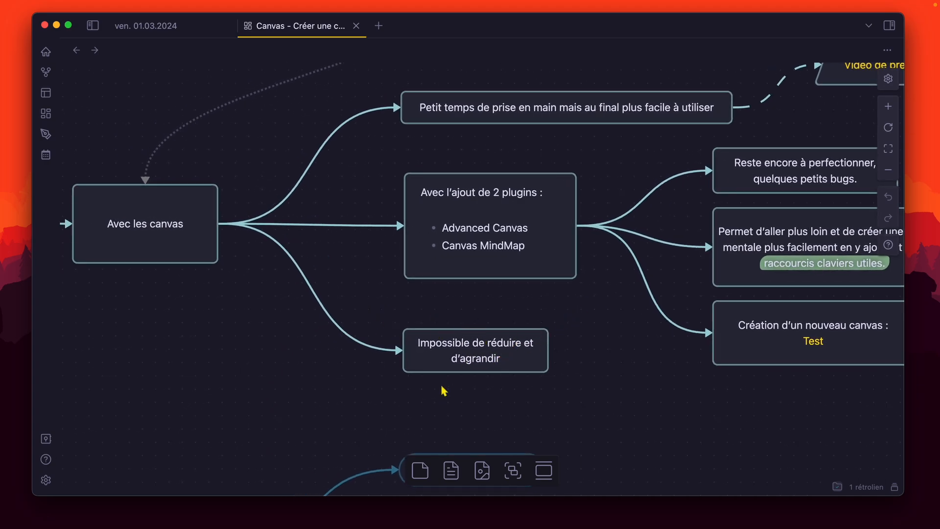
pyautogui.moveTo(349, 275); pyautogui.dragTo(357, 357)
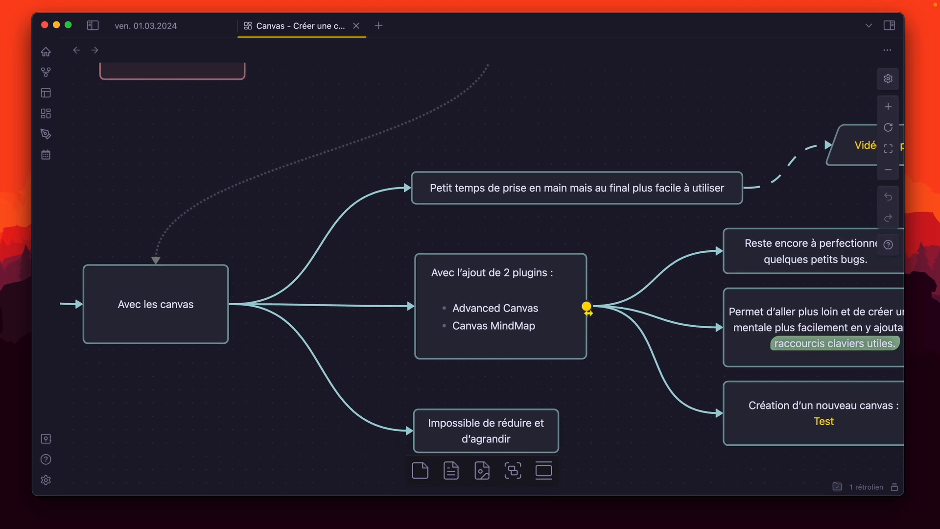
pyautogui.moveTo(855, 212); pyautogui.dragTo(787, 373)
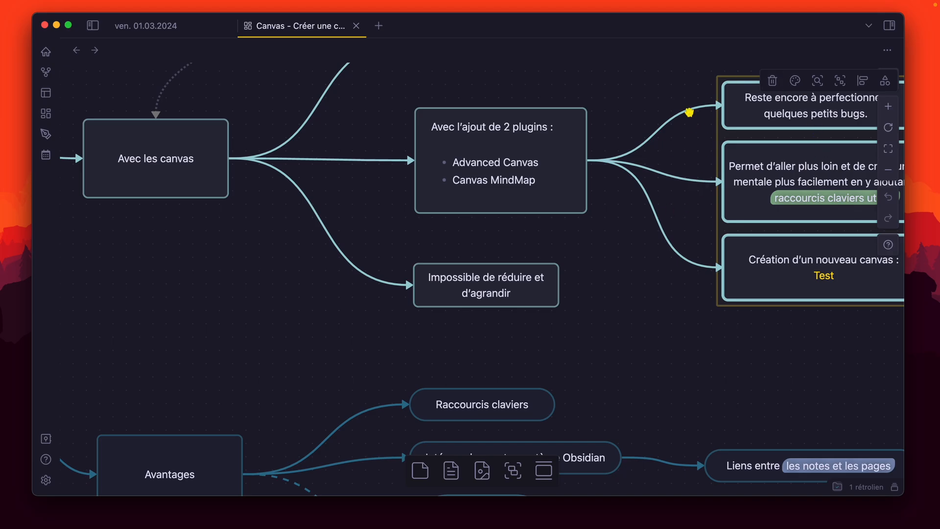
pyautogui.click(601, 260)
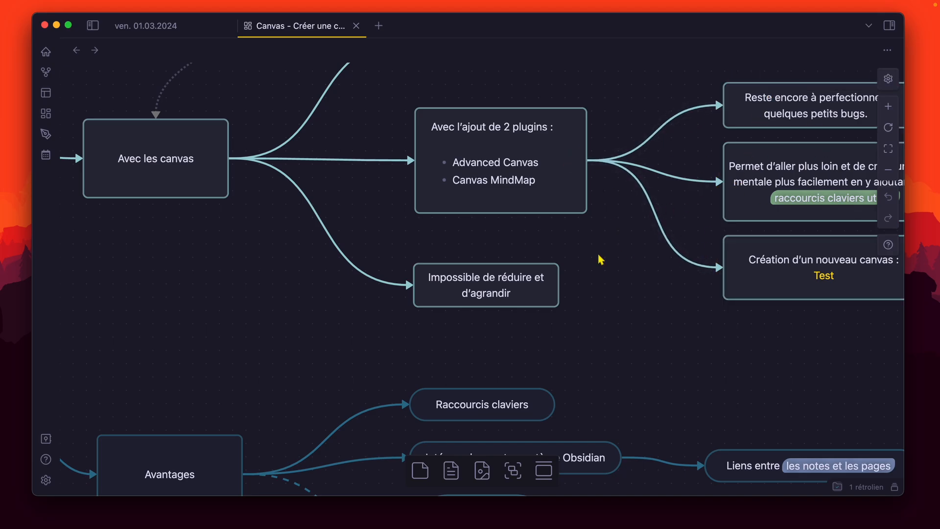
pyautogui.moveTo(293, 359); pyautogui.dragTo(284, 164)
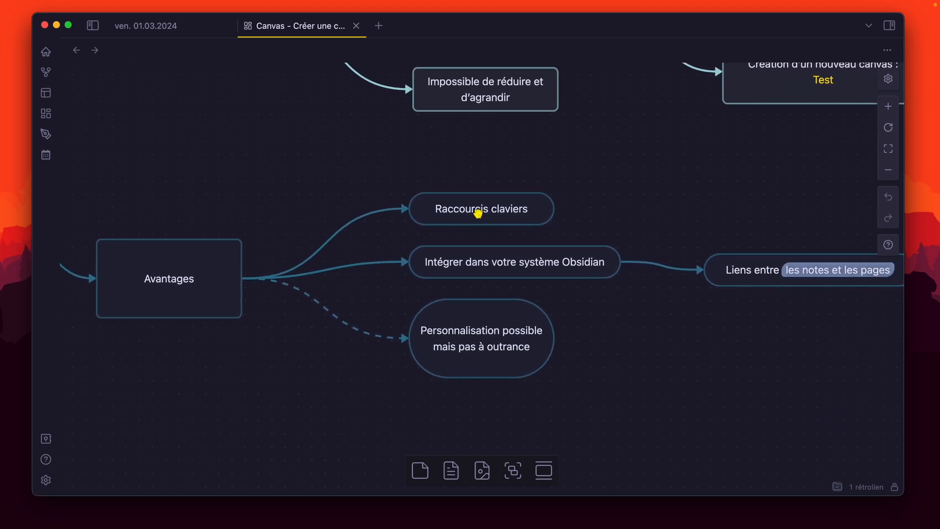
pyautogui.moveTo(608, 319); pyautogui.dragTo(421, 347)
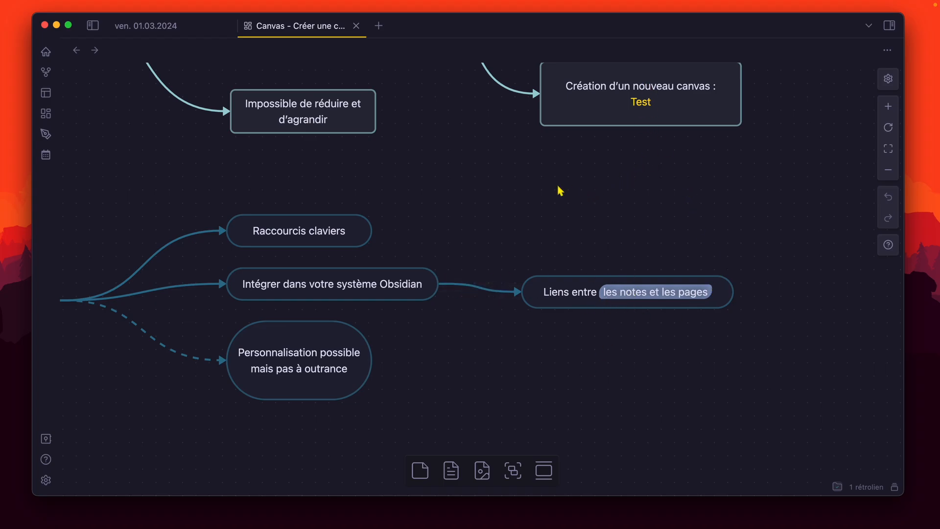
# Edit the "Excalidraw" card so its name shows as plain text instead of code formatting.
pyautogui.scroll(15, 483, 204)
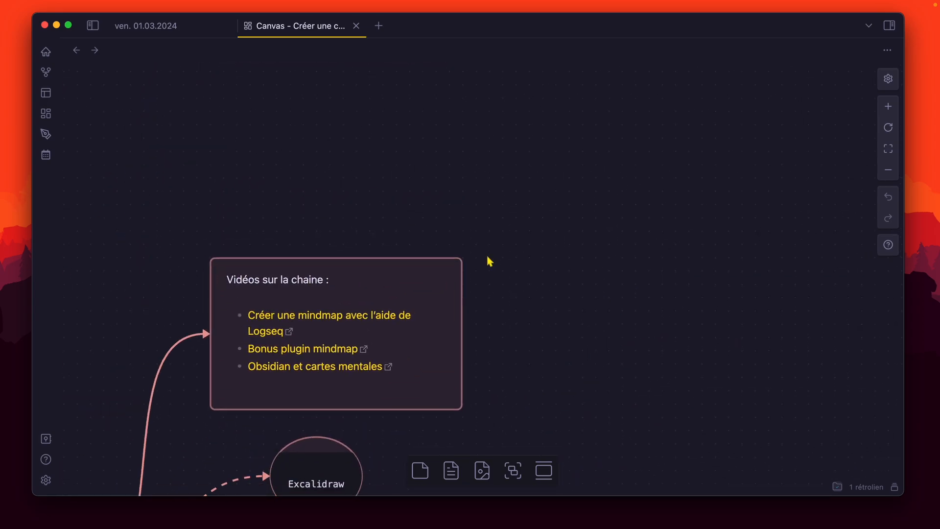
pyautogui.scroll(-3, 490, 262)
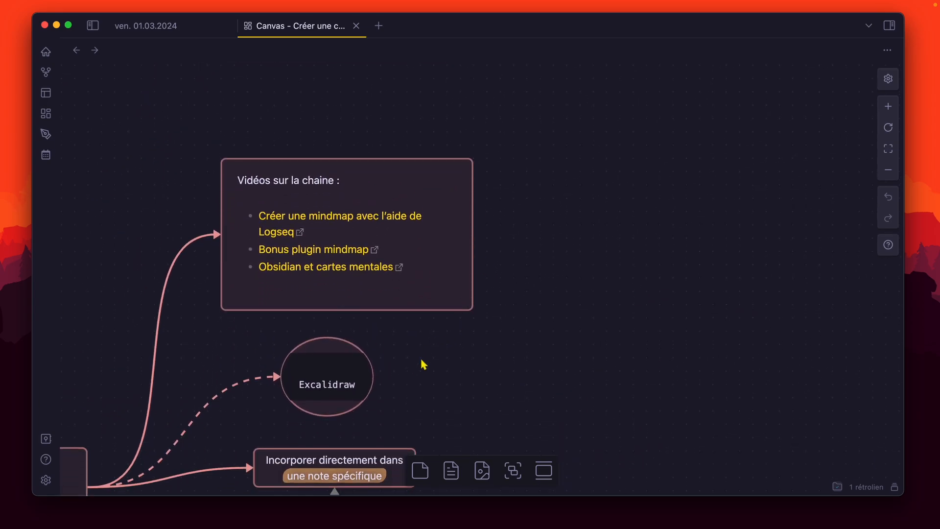
pyautogui.doubleClick(346, 379)
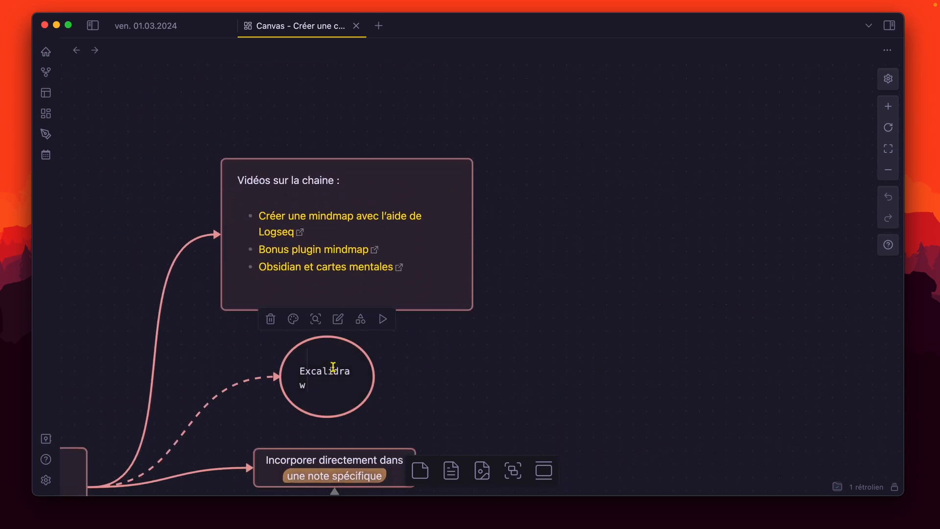
pyautogui.click(420, 376)
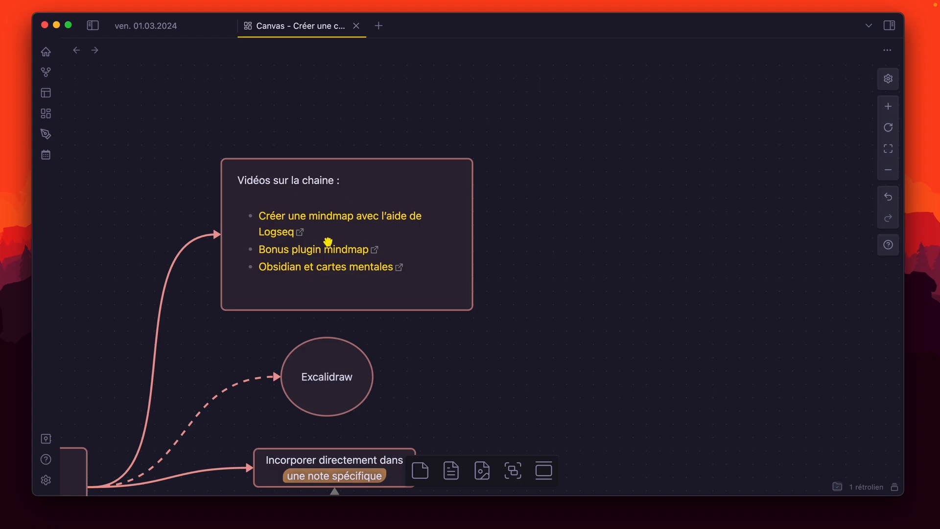
# Add the note "Création d'une carte mentale dans Obsidian" as a card beside the "Avantages" branch and enlarge it to show its canvas preview.
pyautogui.scroll(-10, 537, 326)
pyautogui.scroll(-10, 563, 313)
pyautogui.scroll(4, 553, 328)
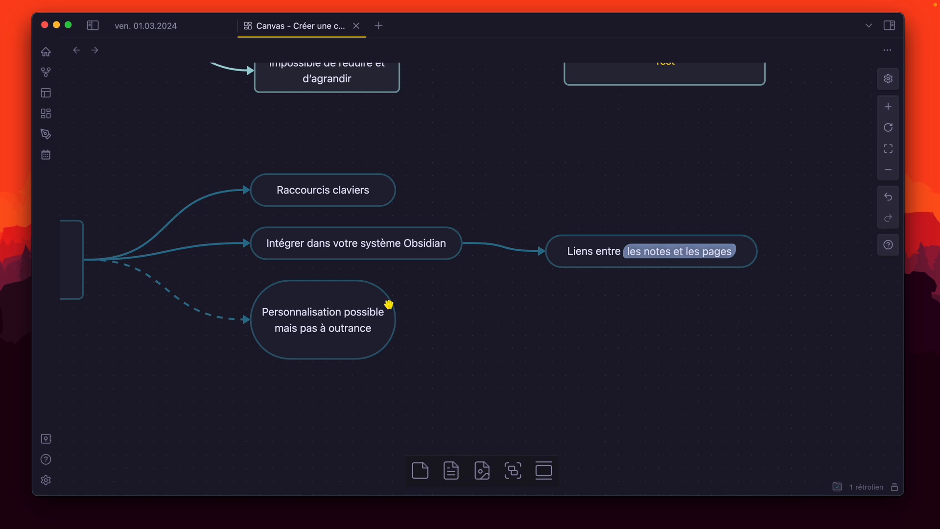
pyautogui.moveTo(393, 327)
pyautogui.scroll(-3, 437, 307)
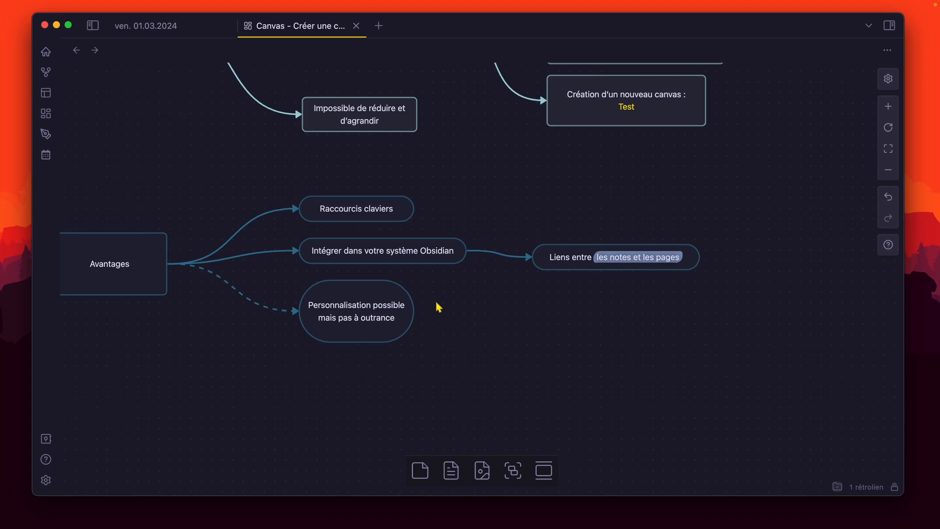
pyautogui.scroll(-3, 465, 413)
pyautogui.moveTo(451, 470); pyautogui.dragTo(740, 310)
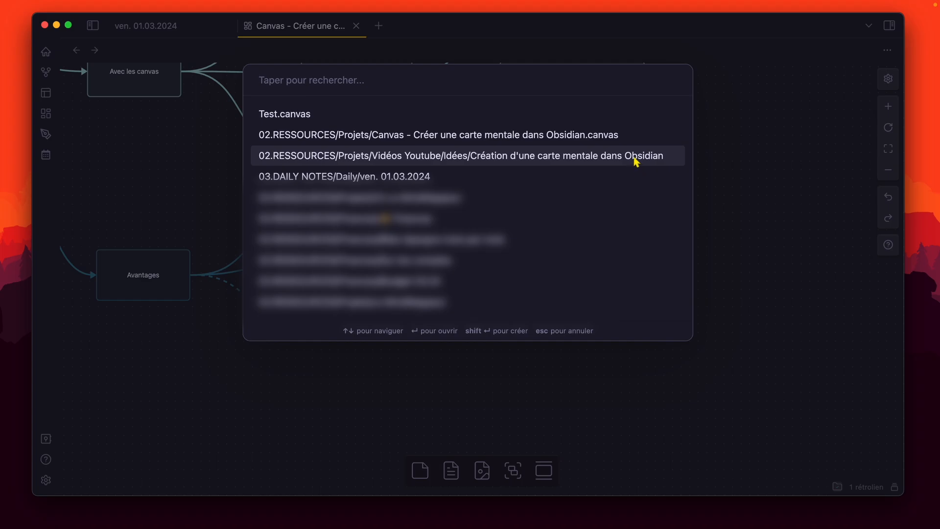
pyautogui.click(636, 156)
pyautogui.hscroll(5, 637, 372)
pyautogui.scroll(-2, 636, 372)
pyautogui.moveTo(734, 346); pyautogui.dragTo(862, 460)
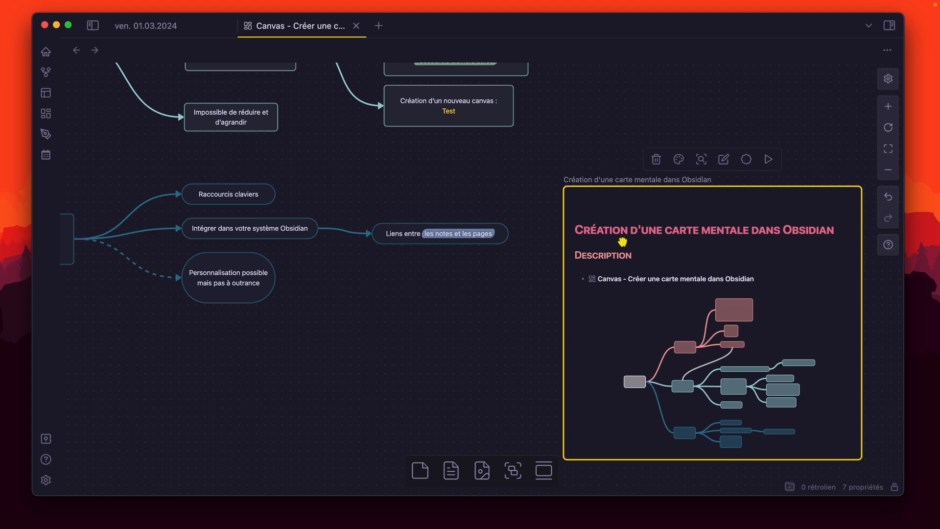
# Open the note "Création d'une carte mentale dans Obsidian" from its card, and follow its embedded canvas back to the mind map.
pyautogui.click(497, 324)
pyautogui.click(773, 392)
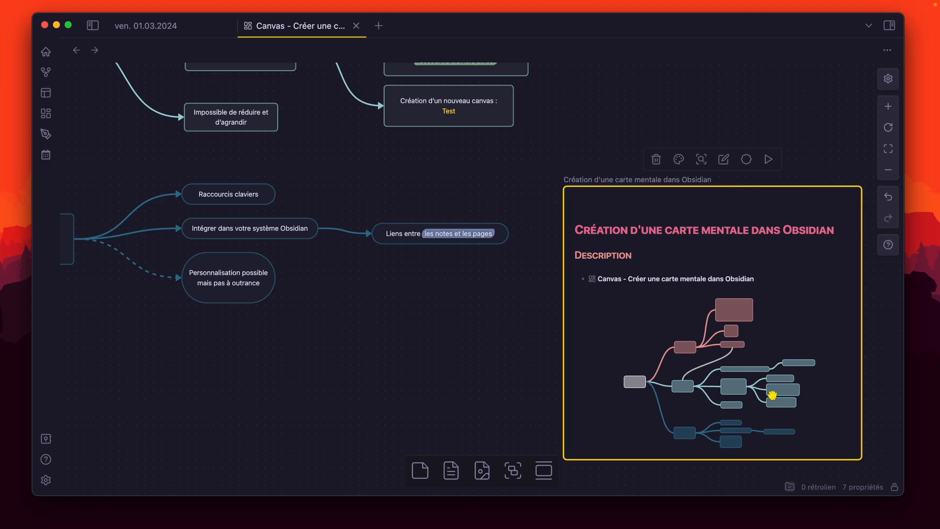
pyautogui.click(618, 181)
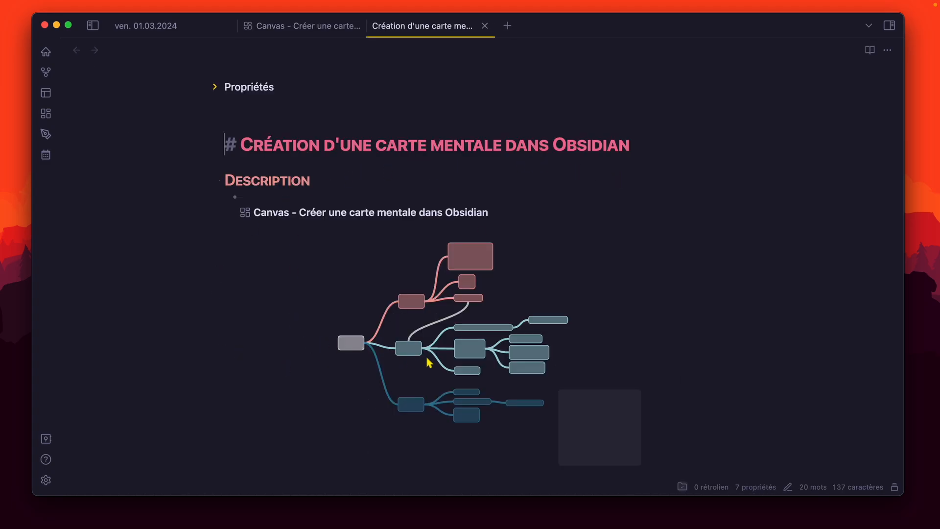
pyautogui.click(460, 352)
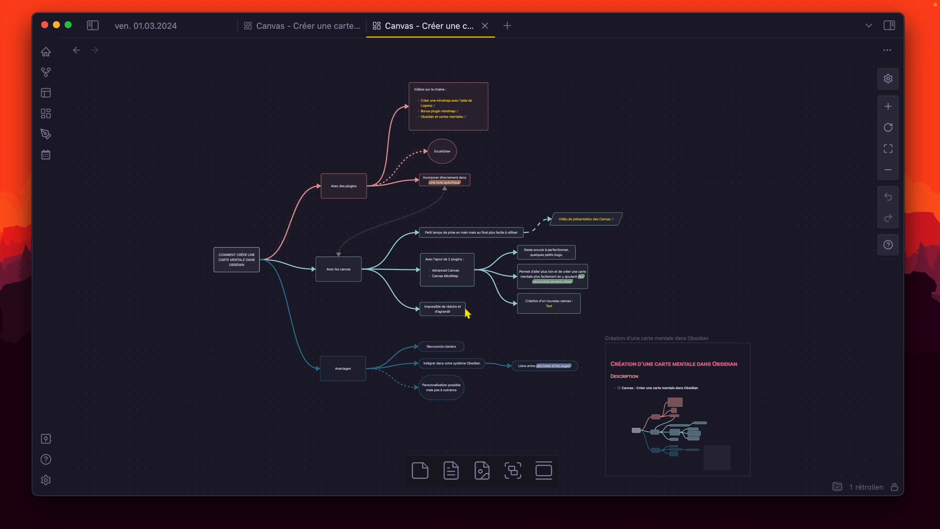
# Recolor all cards and connecting arrows of the "Avantages" branch orange at once.
pyautogui.moveTo(341, 331); pyautogui.dragTo(543, 400)
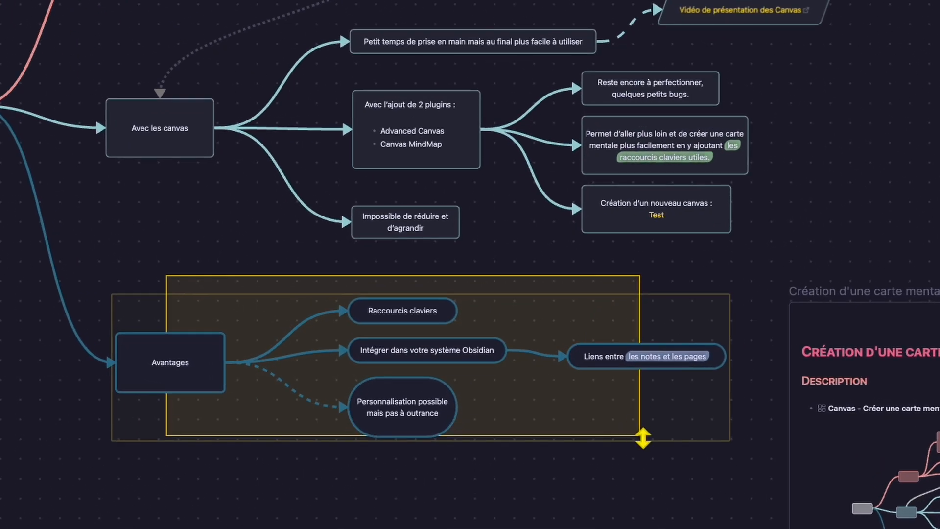
pyautogui.moveTo(643, 437); pyautogui.dragTo(643, 438)
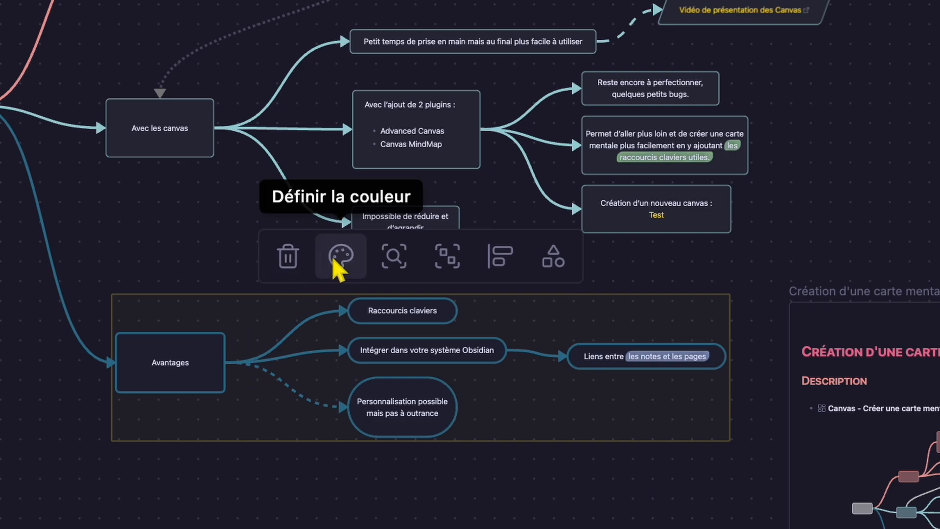
pyautogui.click(334, 260)
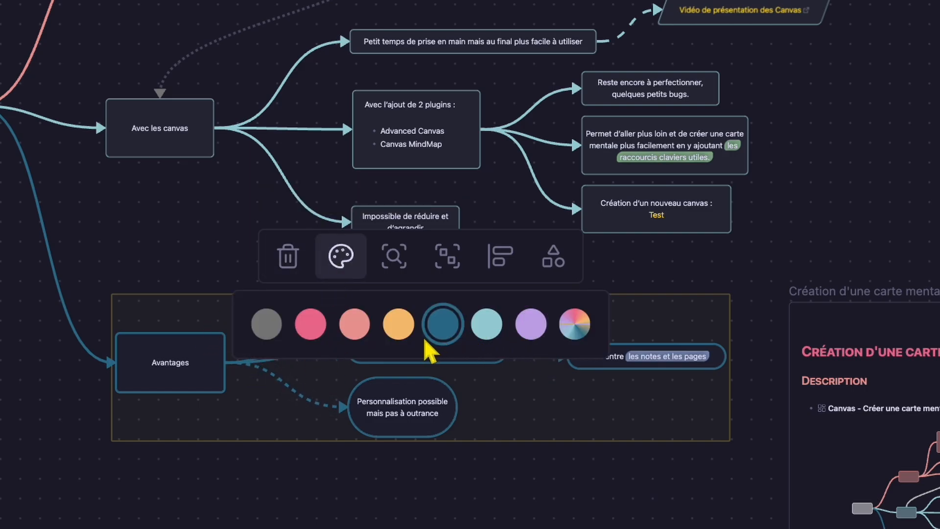
pyautogui.click(398, 327)
pyautogui.click(219, 520)
# Set the cards and arrows of the "Avantages" branch back to dark blue.
pyautogui.moveTo(165, 247); pyautogui.dragTo(580, 442)
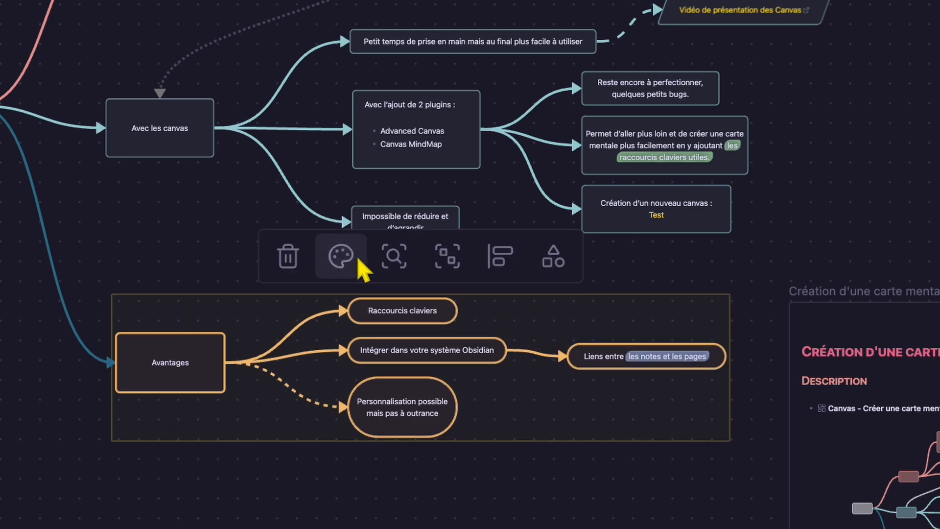
pyautogui.click(341, 255)
pyautogui.click(443, 321)
pyautogui.click(870, 237)
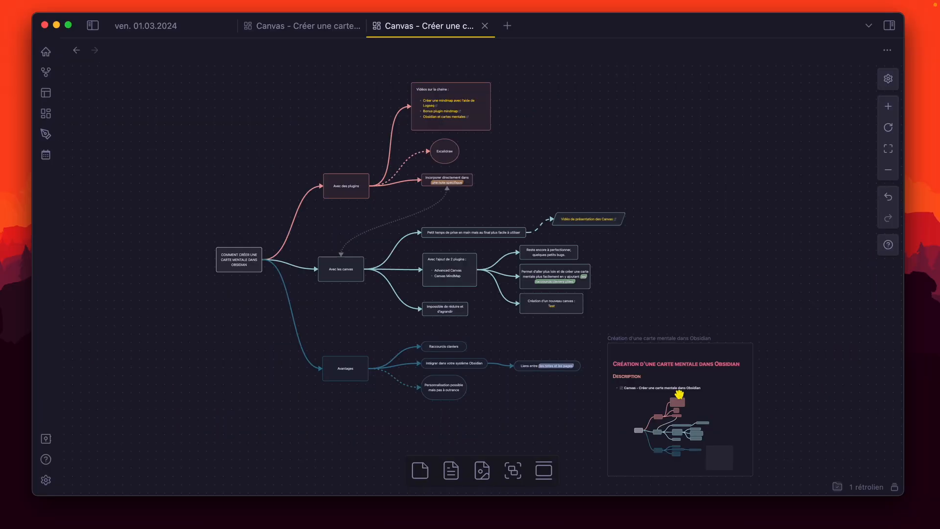
# Move the embedded note card up and to the right, beside the "Avec les canvas" branch.
pyautogui.moveTo(672, 420); pyautogui.dragTo(719, 278)
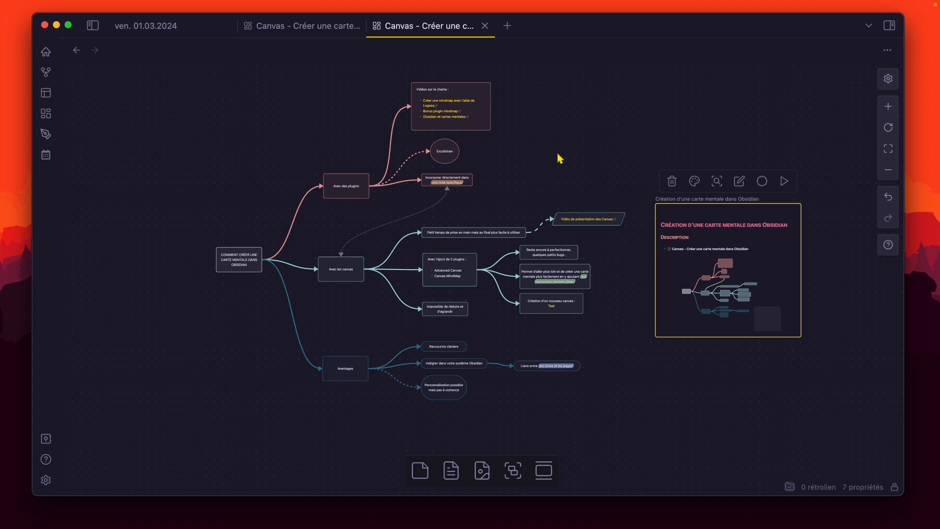
pyautogui.scroll(1, 456, 186)
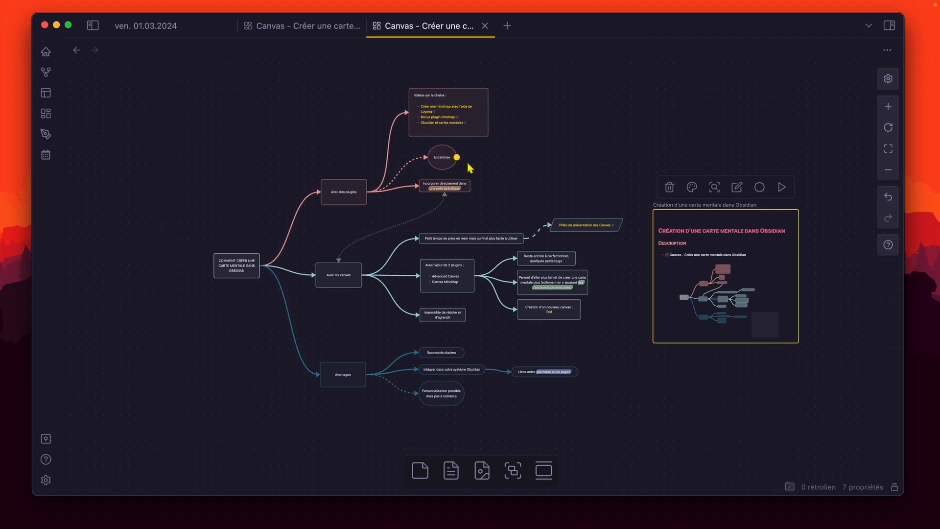